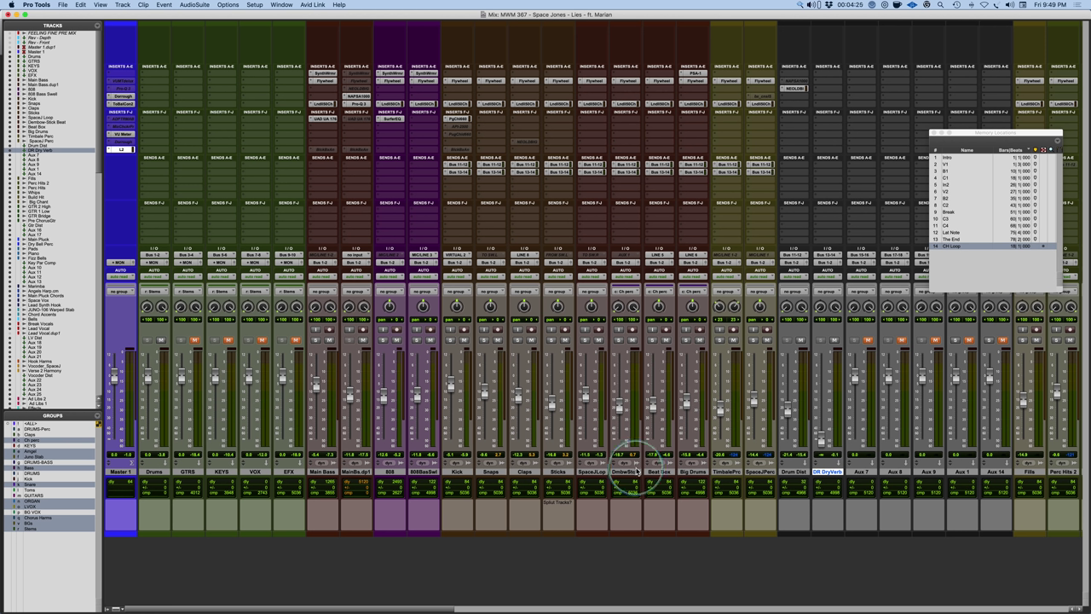
# Step: Solo all the drum and percussion tracks from Kick through the Space/Perc track
pyautogui.click(691, 472)
pyautogui.click(456, 473)
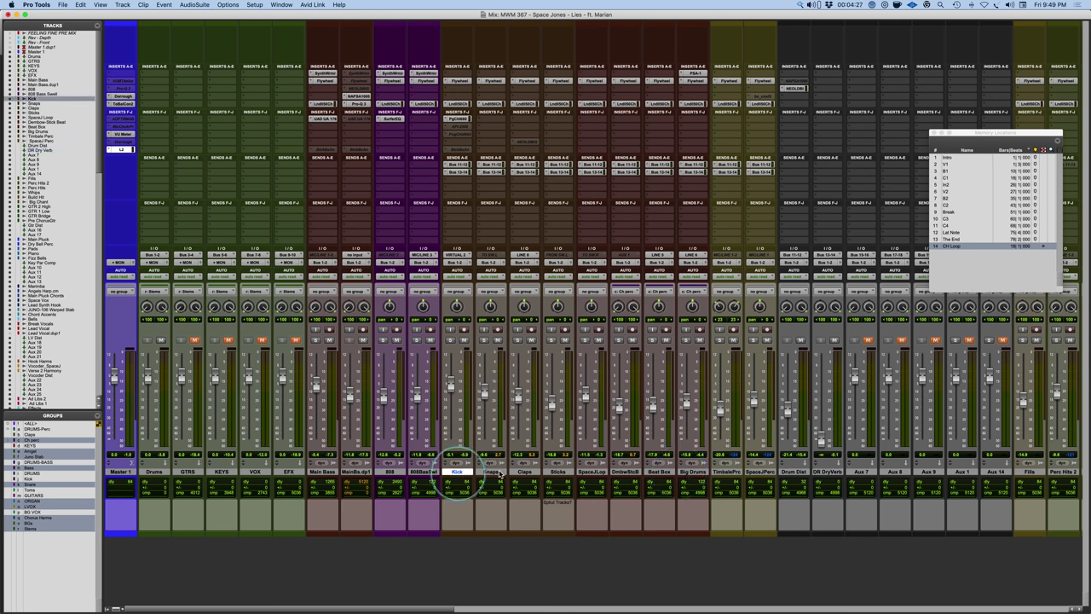
pyautogui.keyDown('shift'); pyautogui.click(755, 471); pyautogui.keyUp('shift')
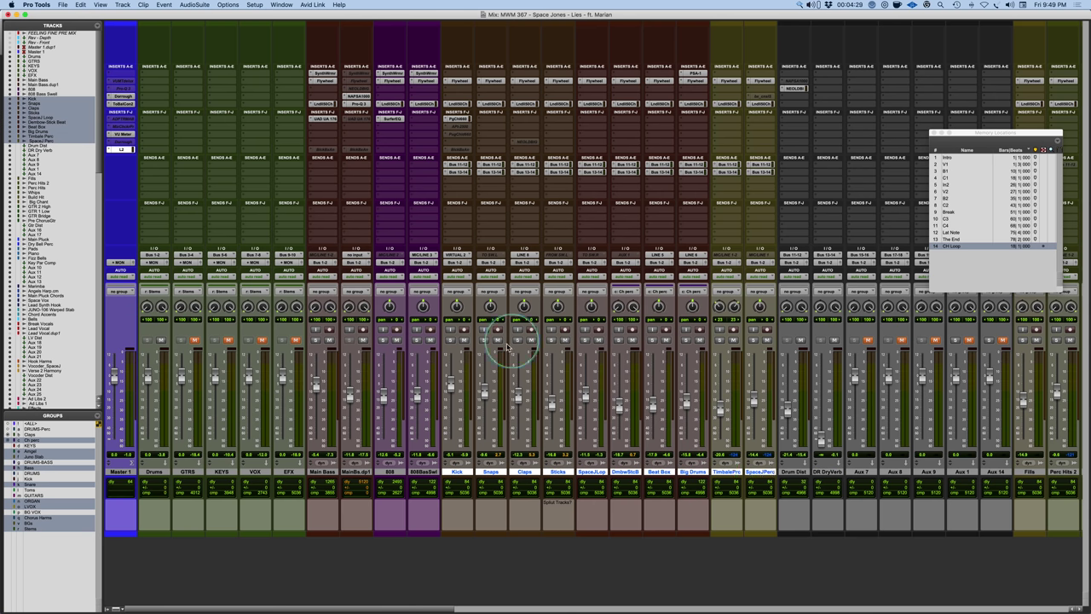
pyautogui.click(451, 341)
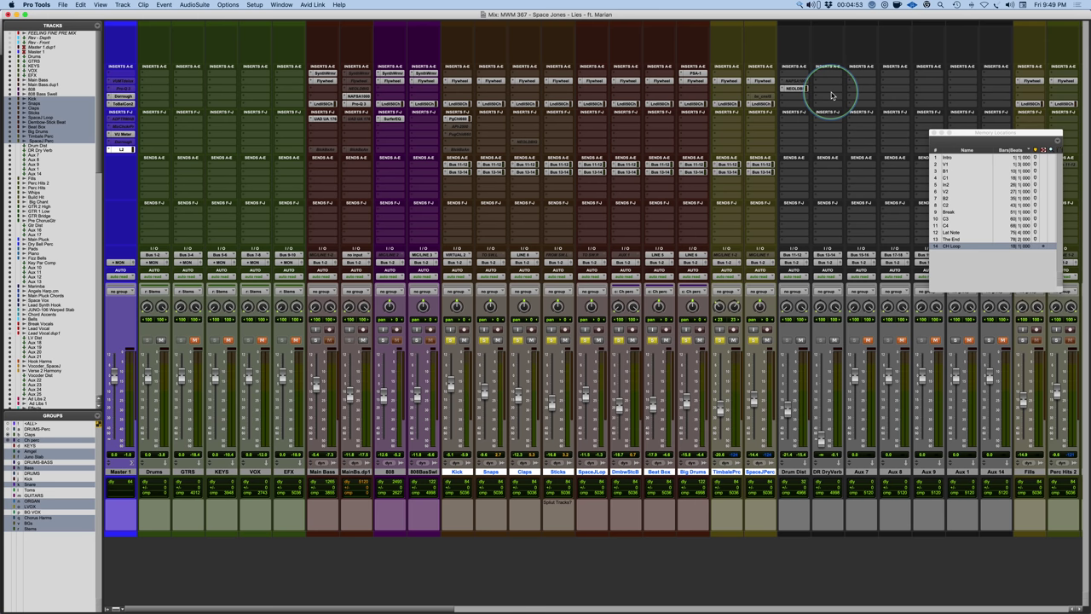
# Step: Start playback and insert the stereo RVerb plug-in on the DR DryVerb aux track
pyautogui.press('space')
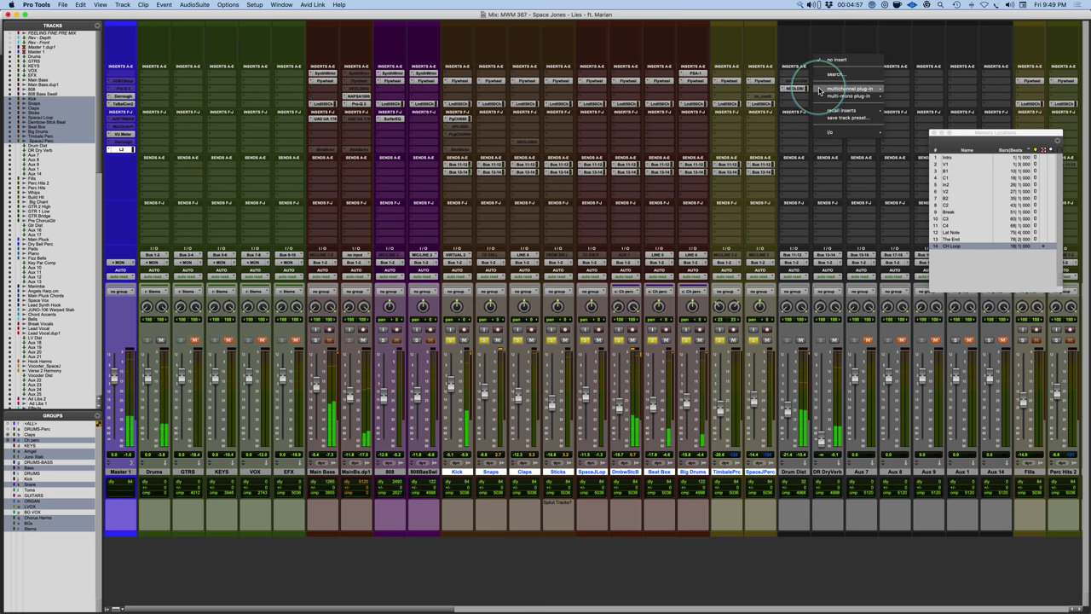
pyautogui.click(829, 78)
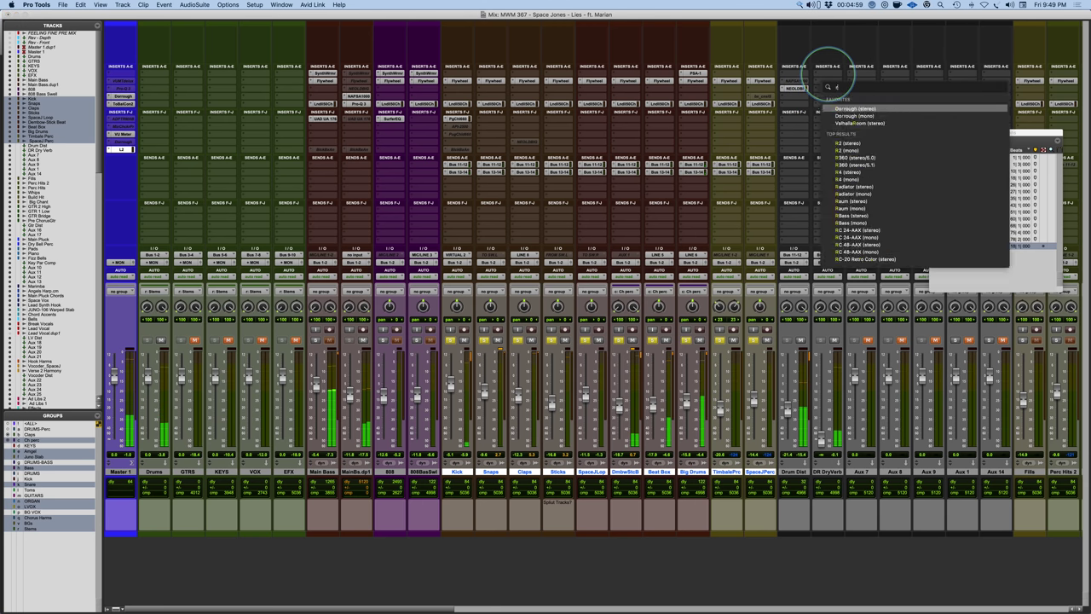
pyautogui.write('verb')
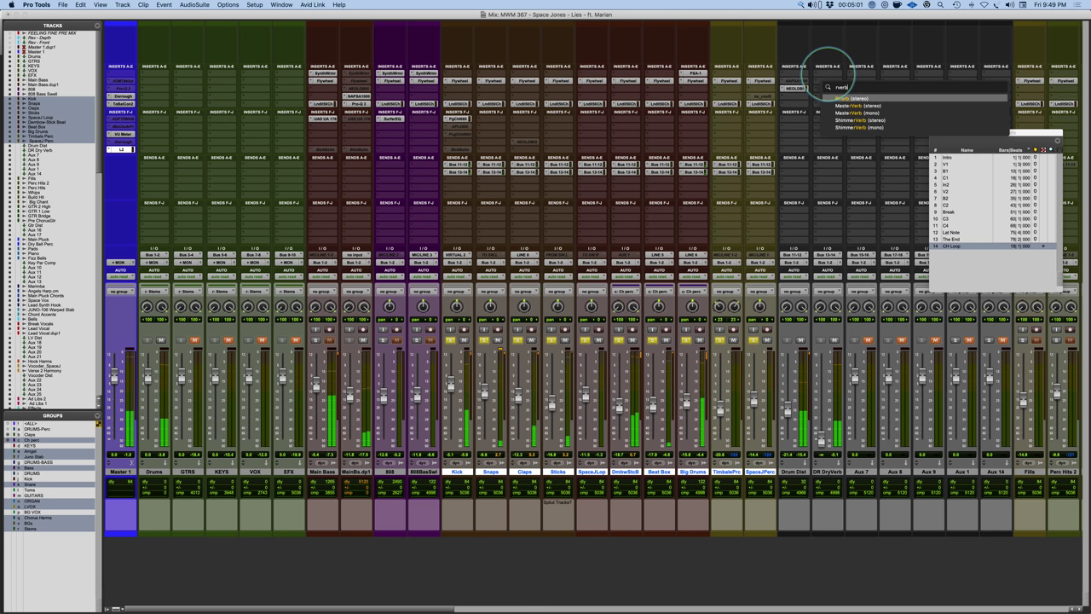
pyautogui.press('Return')
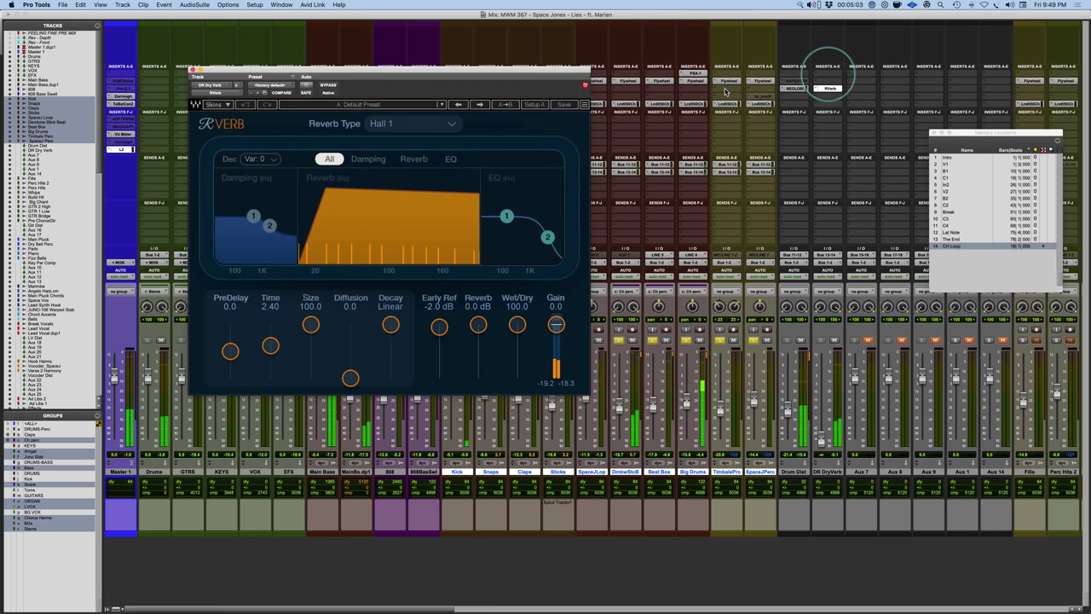
pyautogui.moveTo(446, 71); pyautogui.dragTo(511, 38)
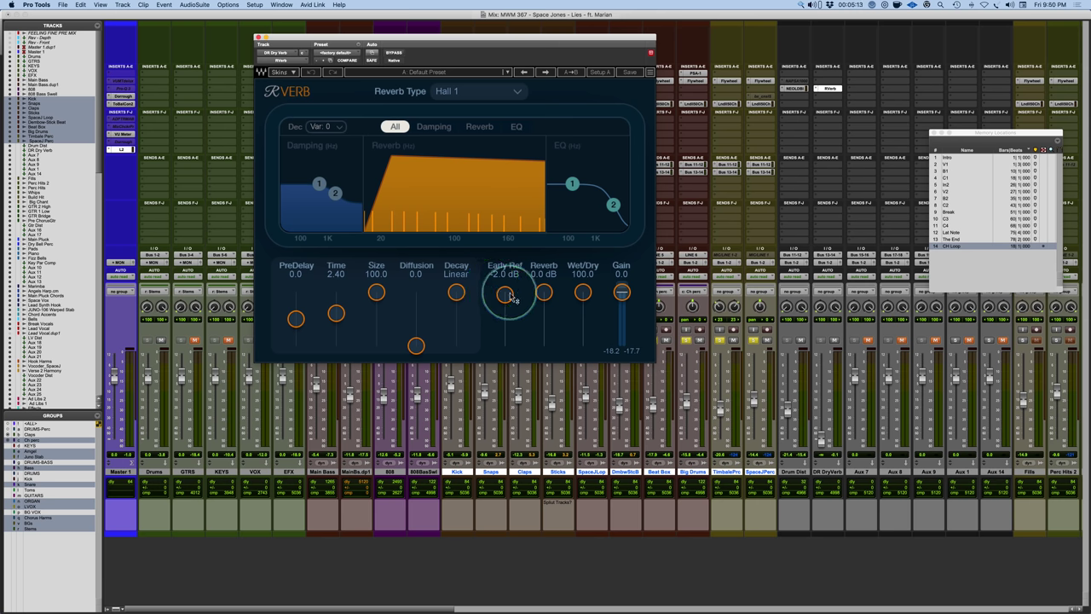
# Step: Turn off RVerb's early reflections and try a smaller room size before restoring the size to 100
pyautogui.moveTo(510, 296); pyautogui.dragTo(479, 479)
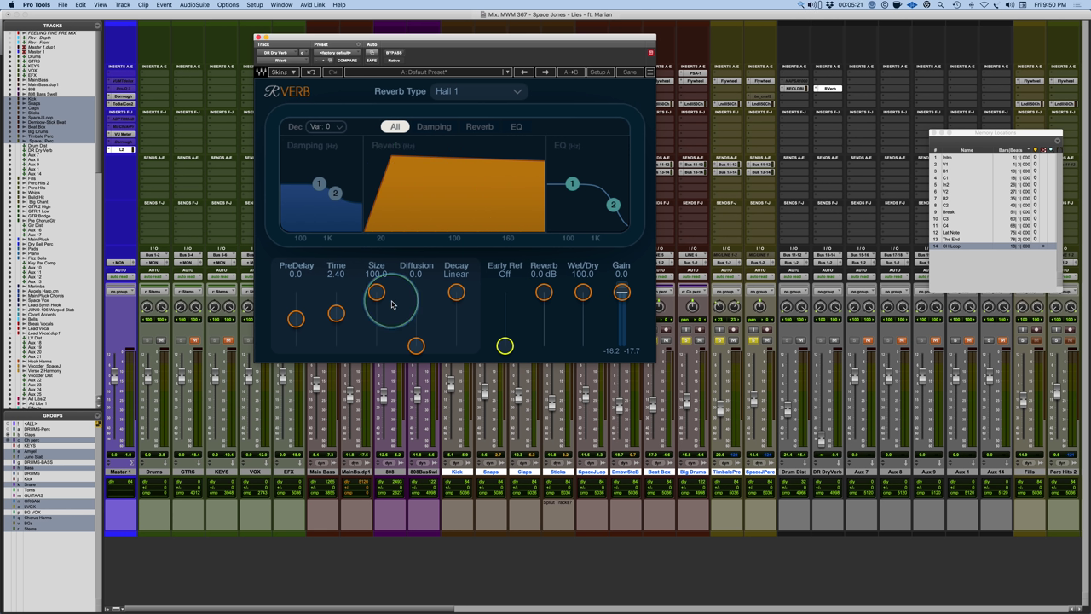
pyautogui.moveTo(376, 292); pyautogui.dragTo(355, 320)
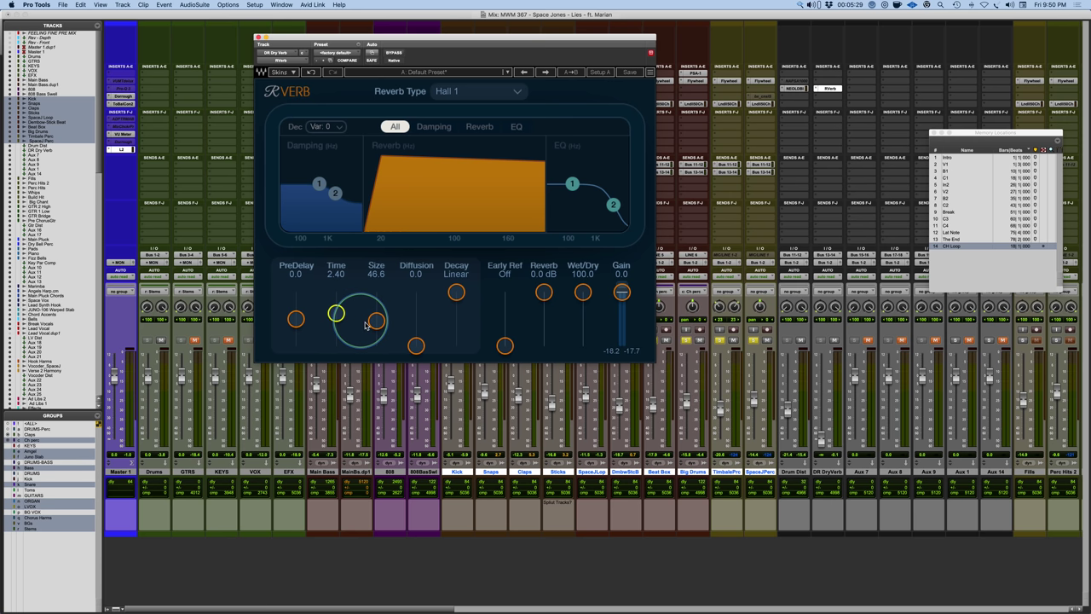
pyautogui.moveTo(375, 321); pyautogui.dragTo(376, 292)
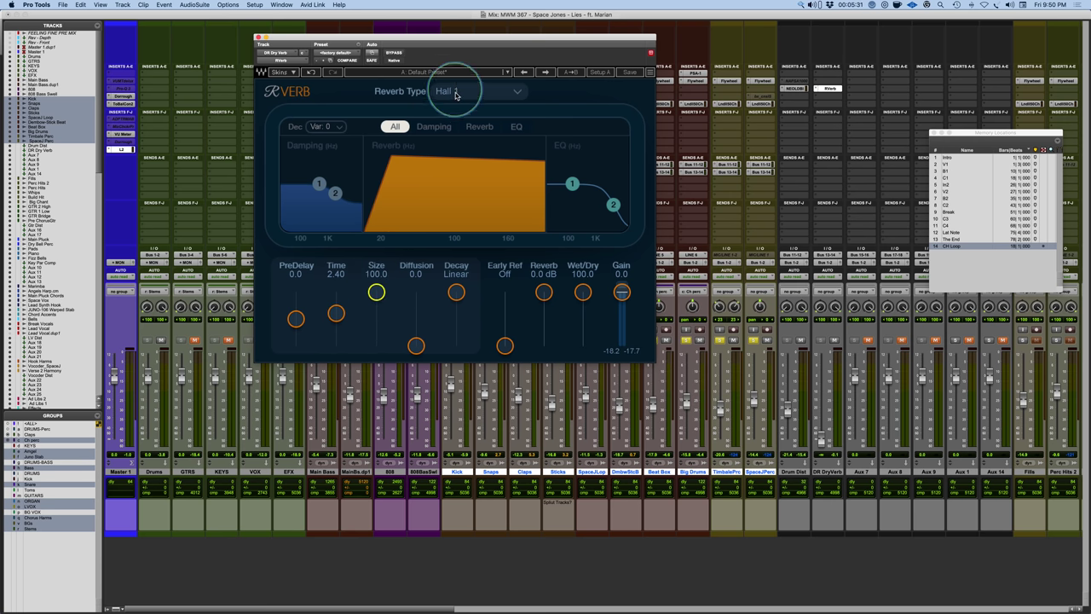
# Step: Set RVerb's reverb type to Room
pyautogui.scroll(-1, 456, 94)
pyautogui.click(519, 93)
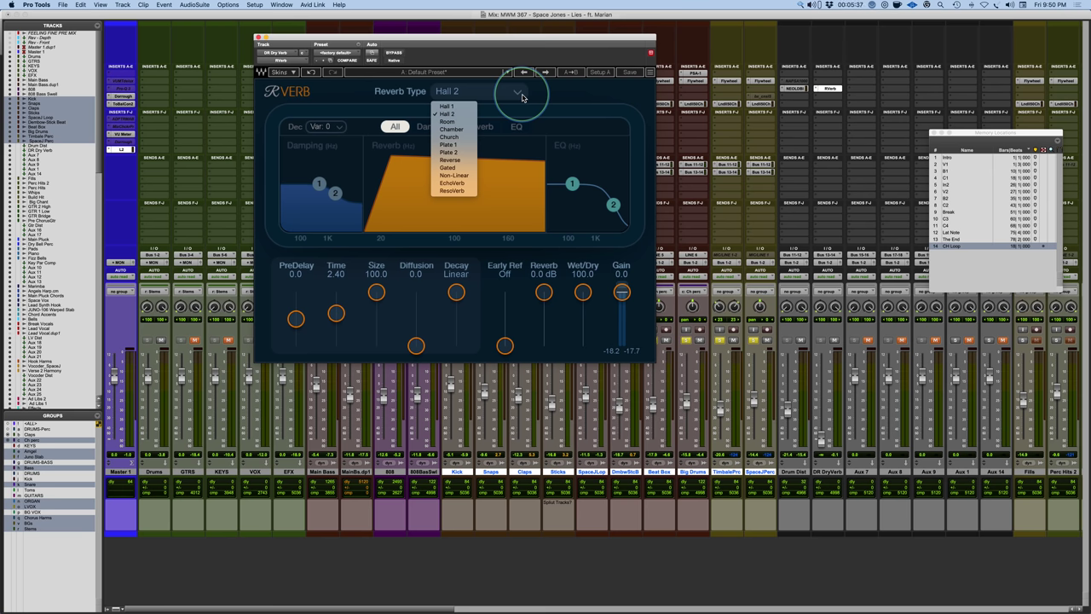
pyautogui.click(445, 122)
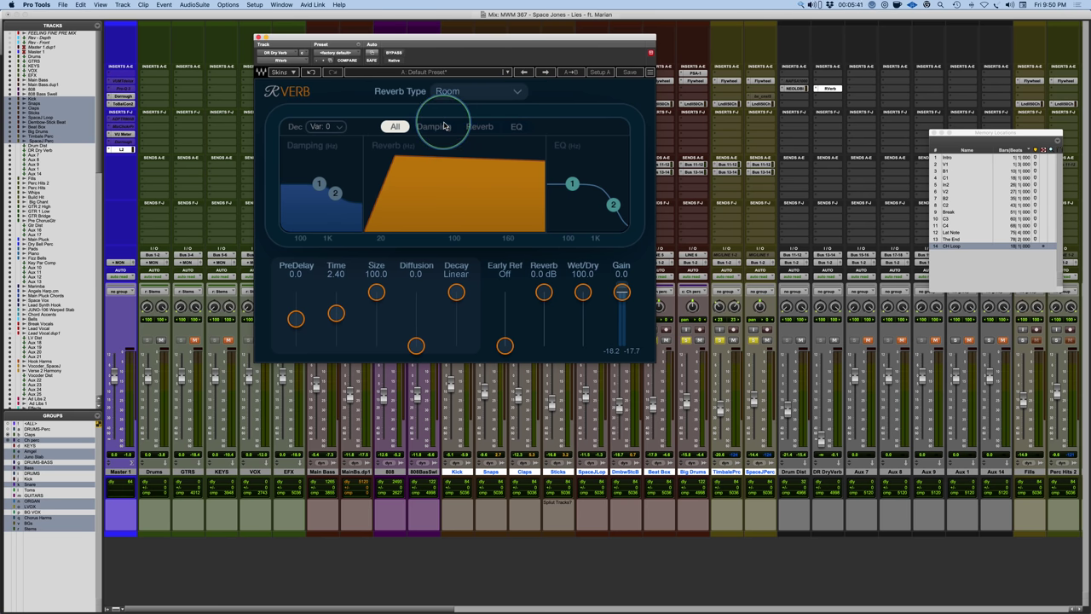
pyautogui.click(520, 95)
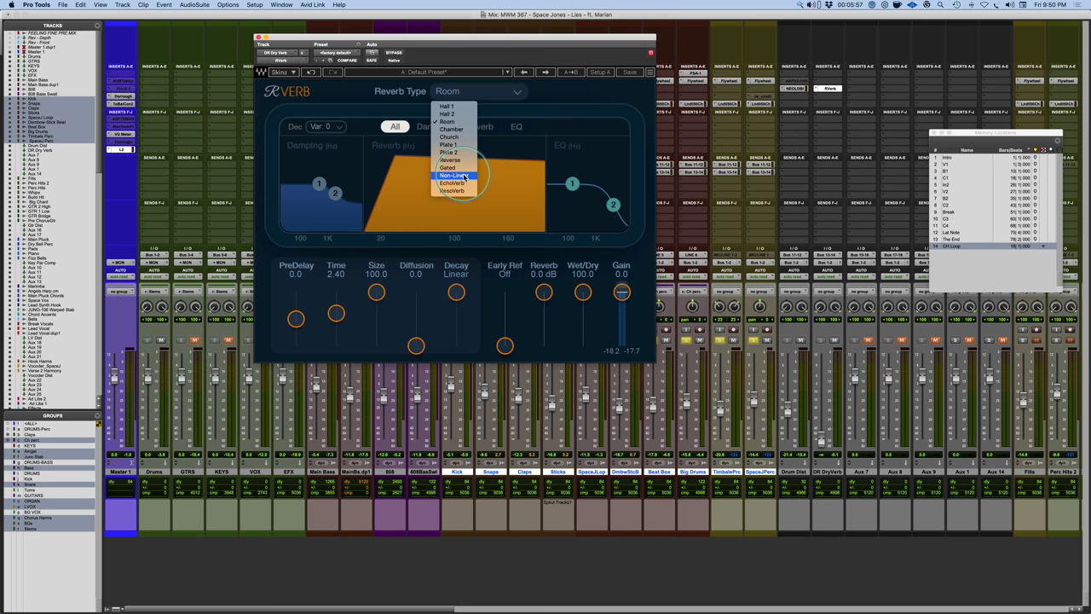
pyautogui.click(444, 126)
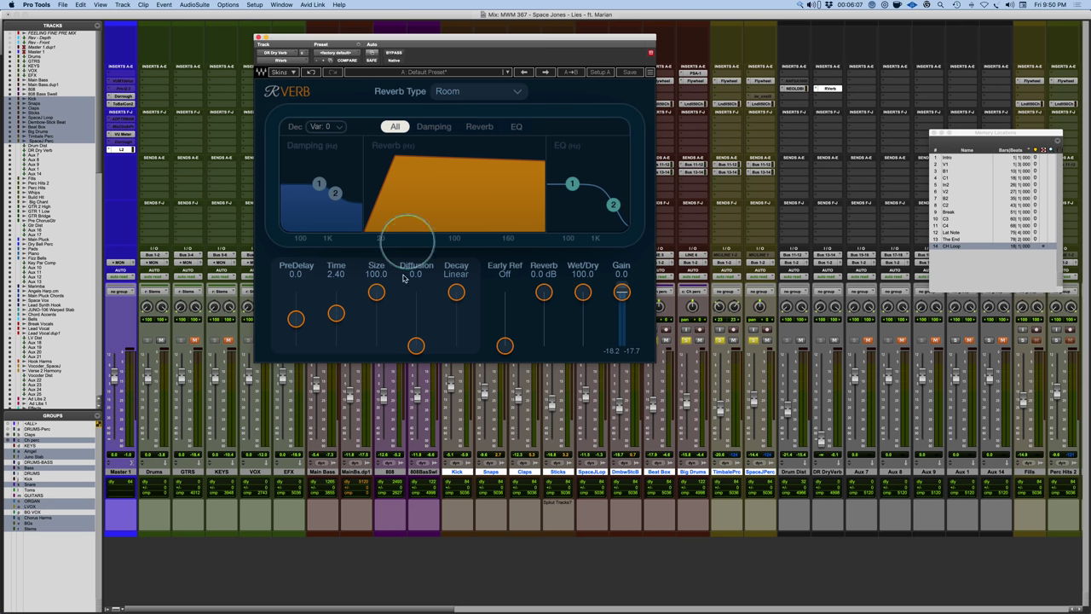
# Step: Shorten the reverb time to 0.10 and raise the DR DryVerb fader from its minimum to a clearly audible level
pyautogui.moveTo(336, 311); pyautogui.dragTo(336, 434)
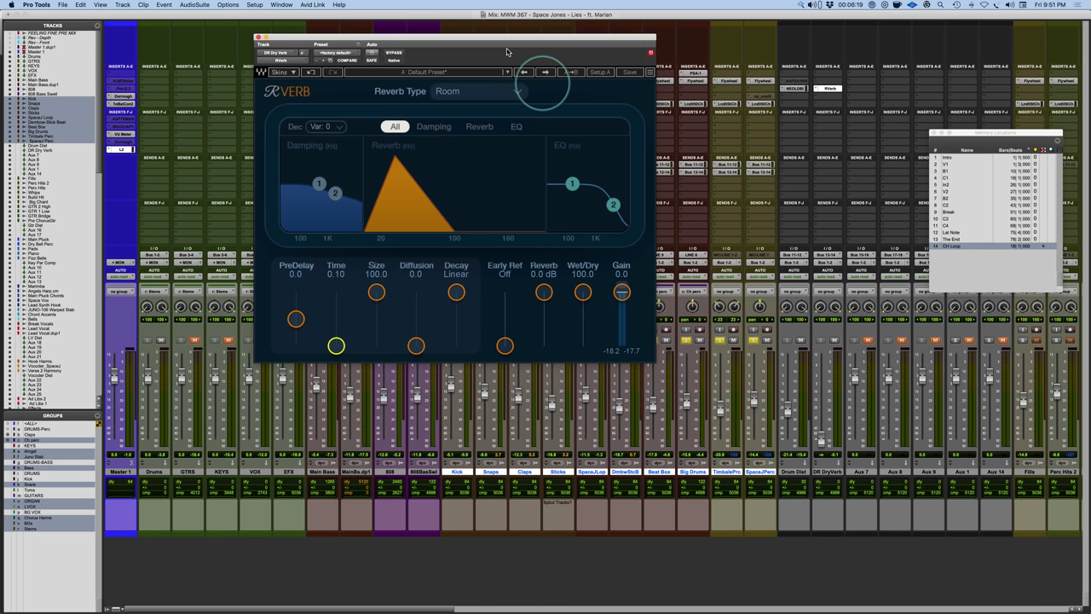
pyautogui.moveTo(572, 37); pyautogui.dragTo(631, 57)
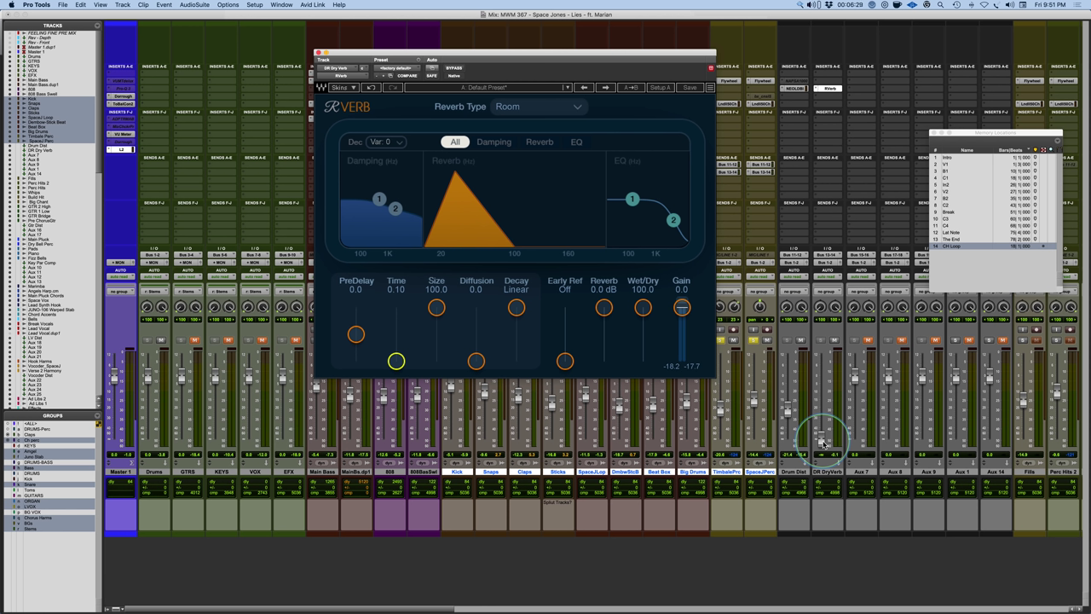
pyautogui.moveTo(822, 443); pyautogui.dragTo(822, 379)
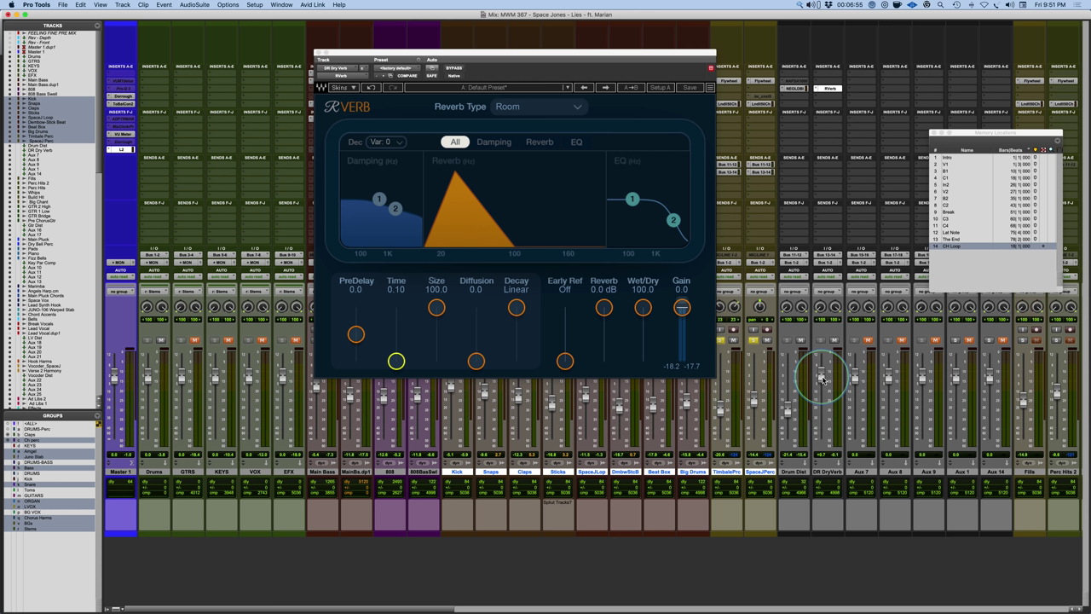
pyautogui.moveTo(823, 378); pyautogui.dragTo(822, 374)
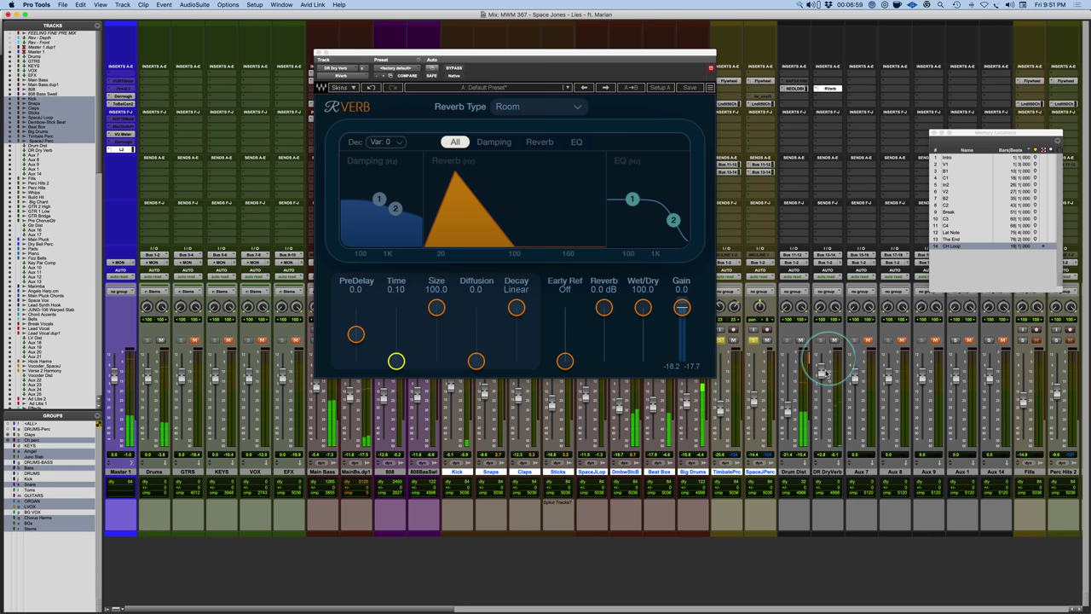
# Step: Reduce the reverb size to 1.0, keep the time at 0.10, and compare using the DR DryVerb mute
pyautogui.moveTo(395, 361)
pyautogui.mouseDown()
pyautogui.moveTo(395, 344)
pyautogui.moveTo(379, 460)
pyautogui.moveTo(398, 358)
pyautogui.mouseUp()
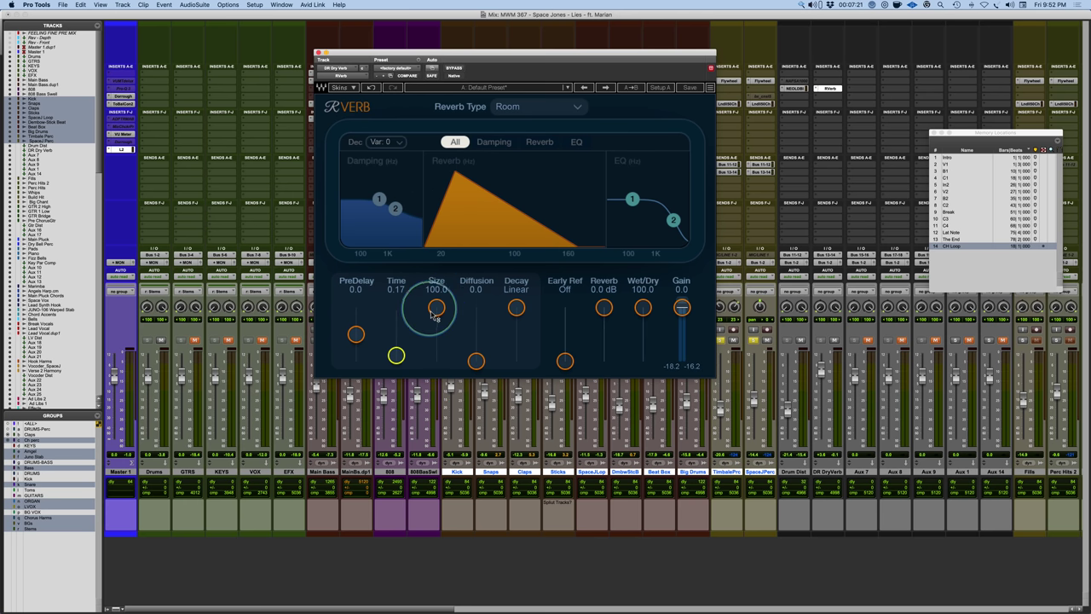
pyautogui.moveTo(436, 315); pyautogui.dragTo(406, 531)
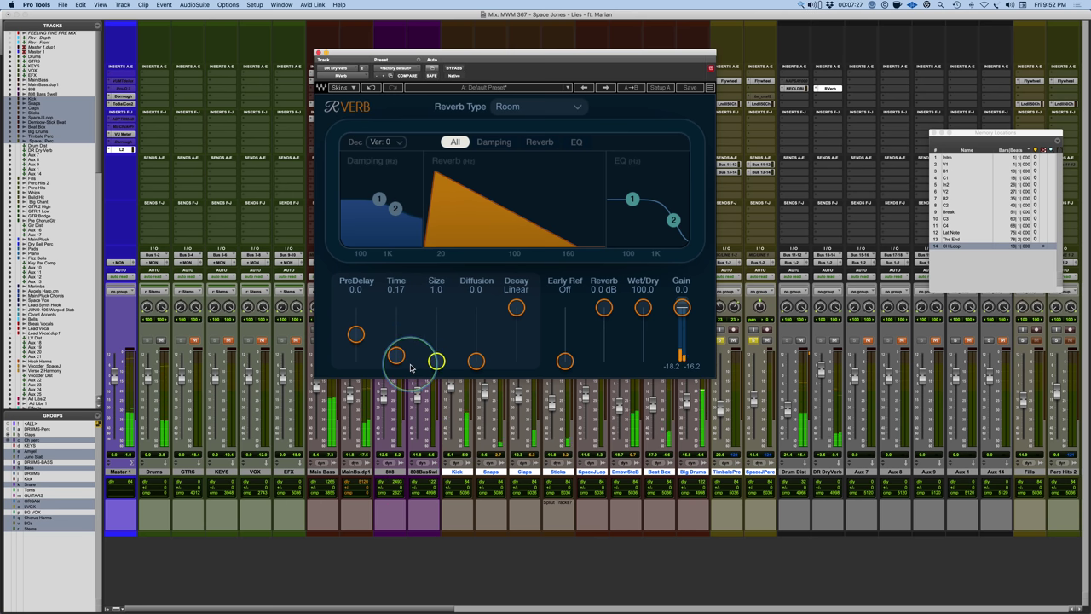
pyautogui.moveTo(396, 355); pyautogui.dragTo(401, 362)
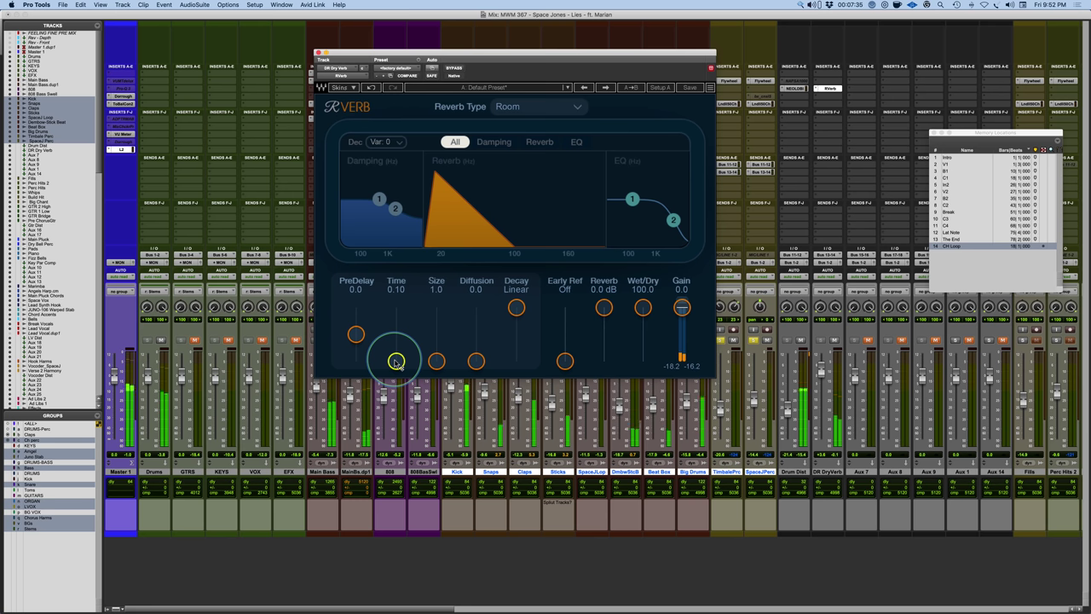
pyautogui.click(834, 340)
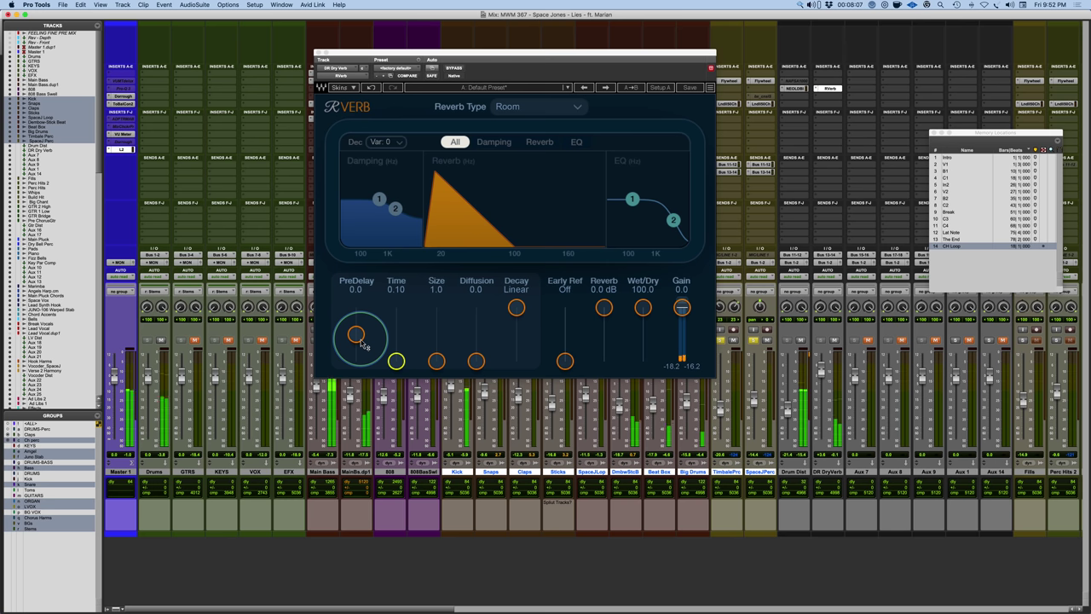
# Step: Fine-tune RVerb to a reverb time of 0.12 and a pre-delay of 2.2
pyautogui.moveTo(361, 343)
pyautogui.mouseDown()
pyautogui.moveTo(361, 325)
pyautogui.moveTo(359, 340)
pyautogui.mouseUp()
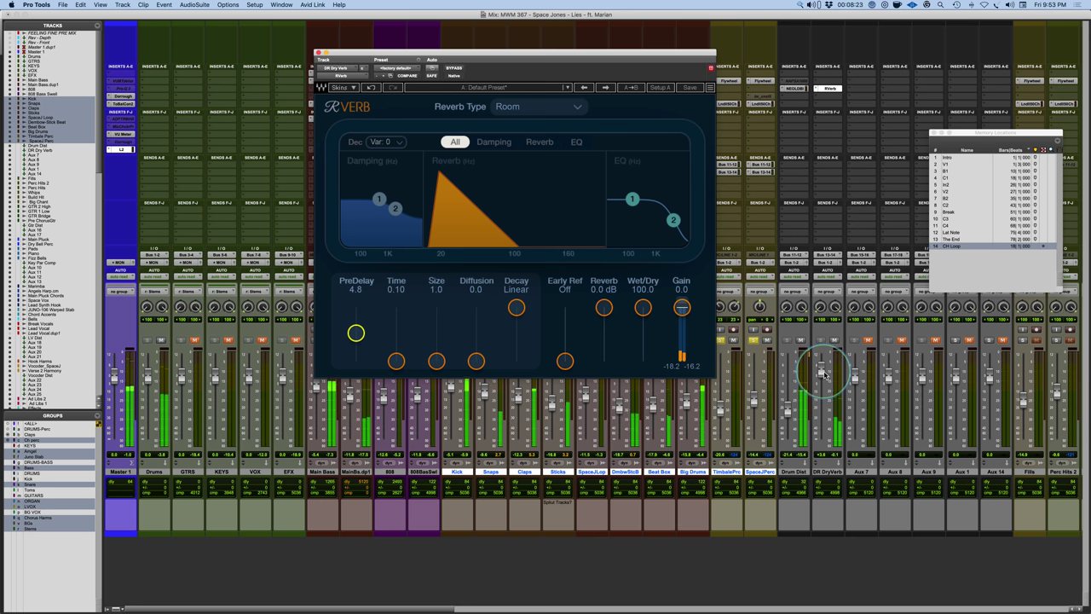
pyautogui.click(395, 360)
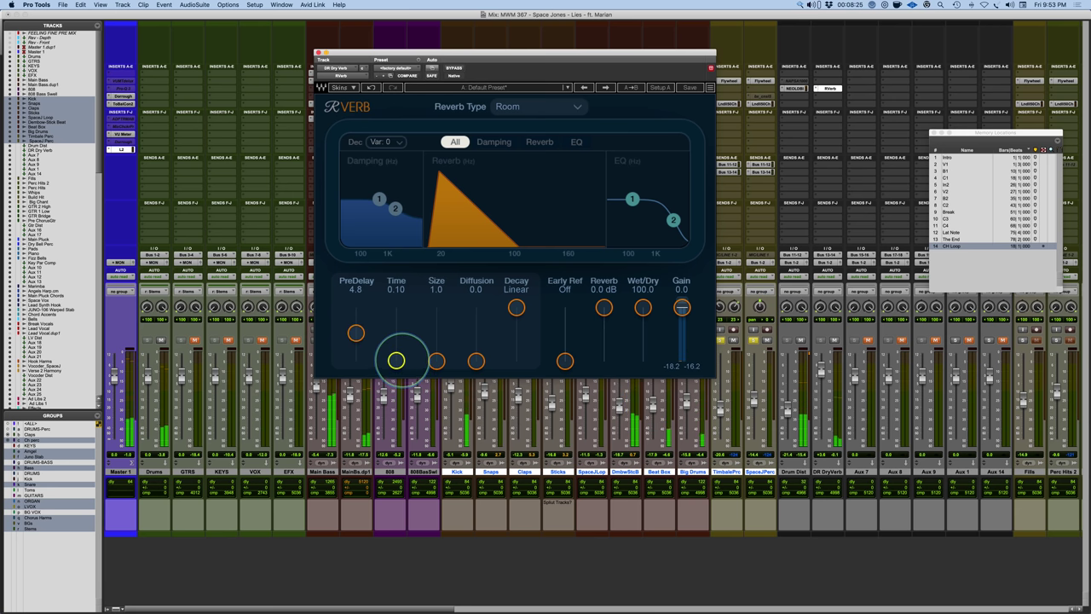
pyautogui.scroll(1, 396, 361)
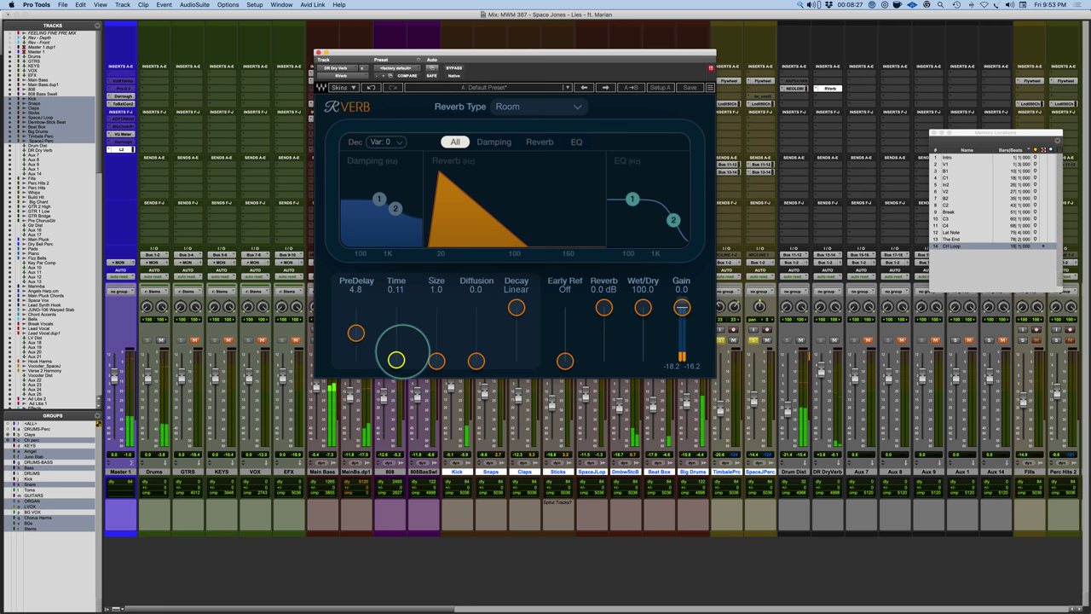
pyautogui.scroll(1, 395, 360)
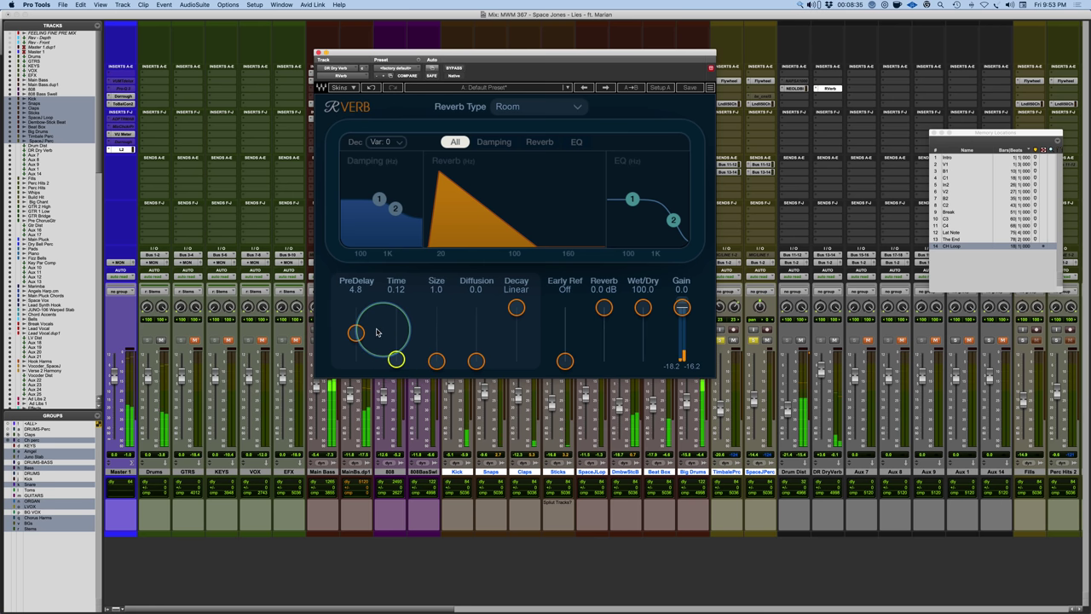
pyautogui.moveTo(356, 333); pyautogui.dragTo(356, 343)
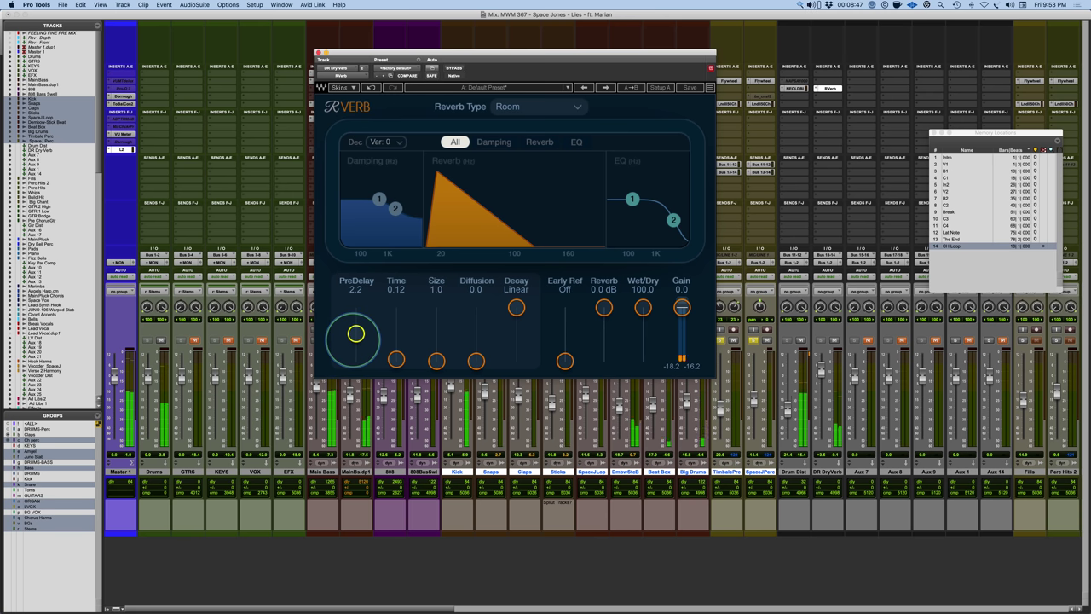
pyautogui.moveTo(357, 334); pyautogui.dragTo(357, 328)
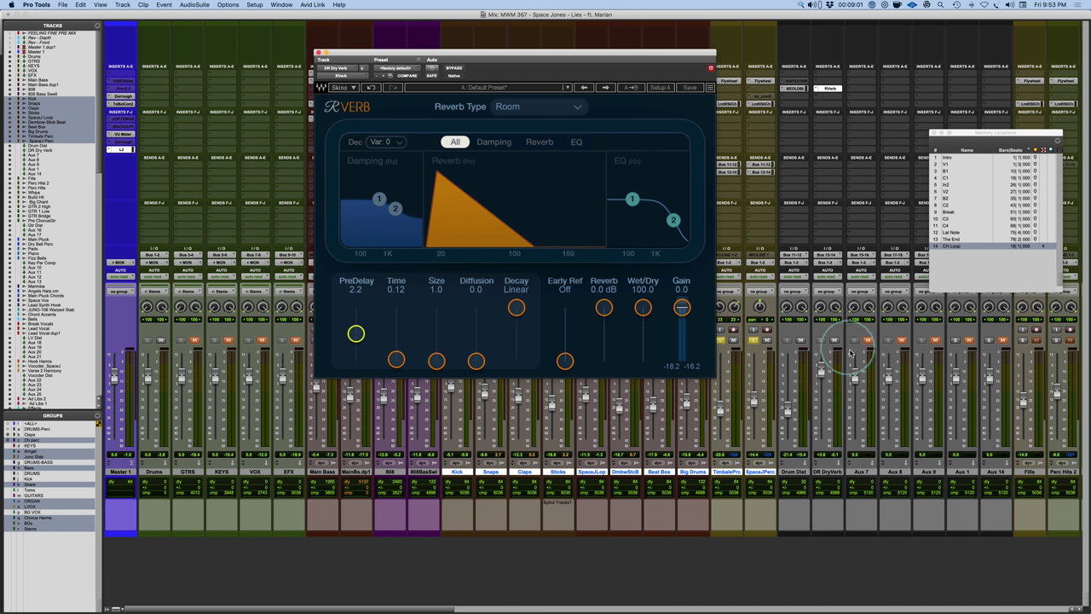
# Step: Lower the DR DryVerb fader to about -11 dB to blend the short reverb under the drums
pyautogui.moveTo(821, 371); pyautogui.dragTo(824, 398)
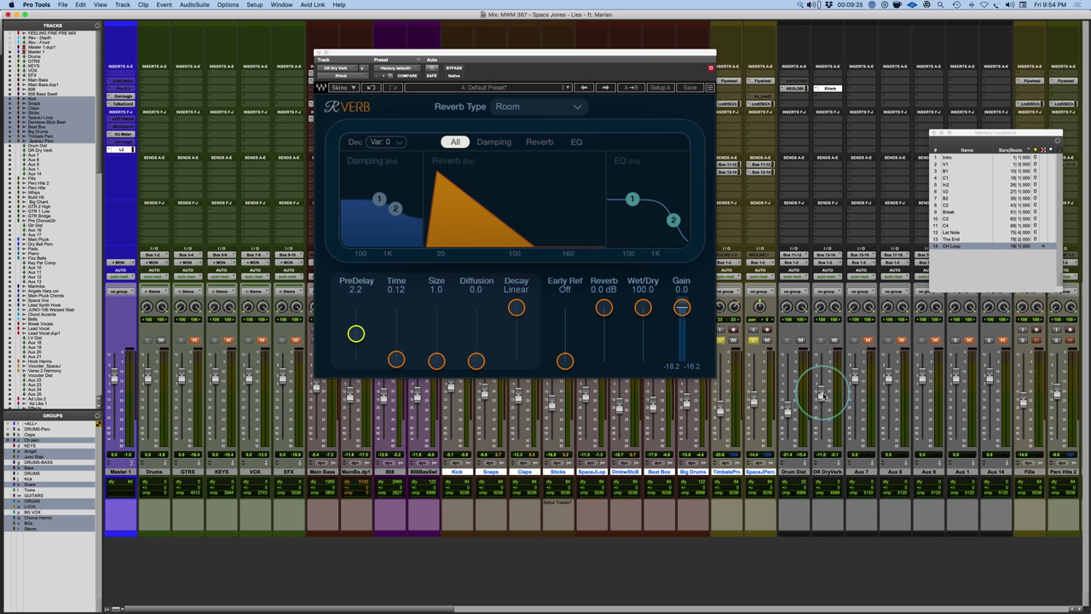
pyautogui.moveTo(824, 397); pyautogui.dragTo(824, 397)
pyautogui.moveTo(824, 397); pyautogui.dragTo(824, 397)
pyautogui.moveTo(824, 397); pyautogui.dragTo(824, 397)
pyautogui.moveTo(824, 397); pyautogui.dragTo(824, 397)
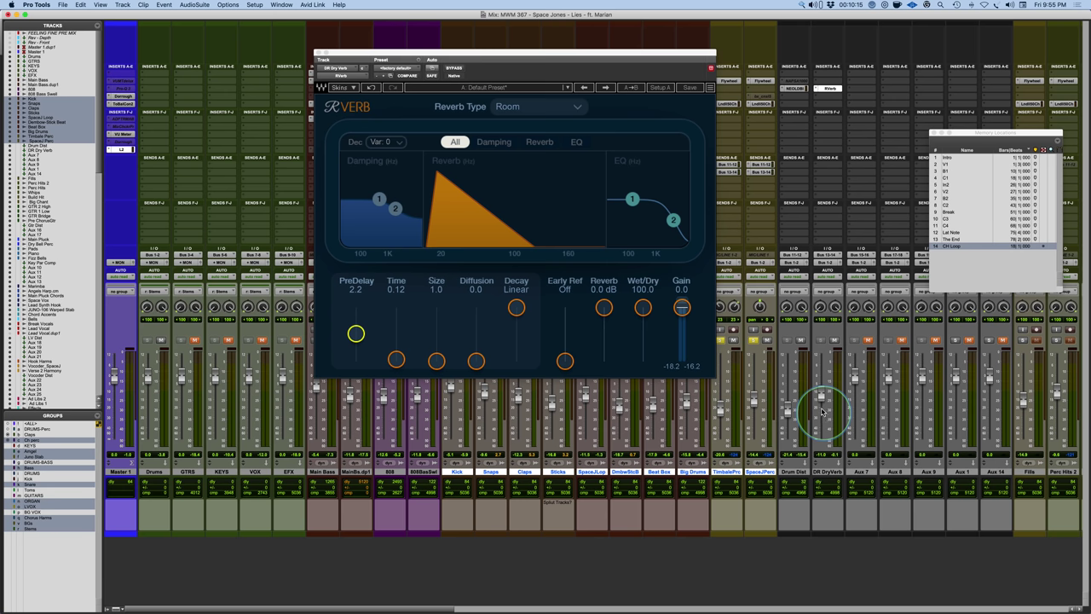
# Step: Play the loop and toggle the DR DryVerb mute to compare the drums with and without the reverb
pyautogui.press('space')
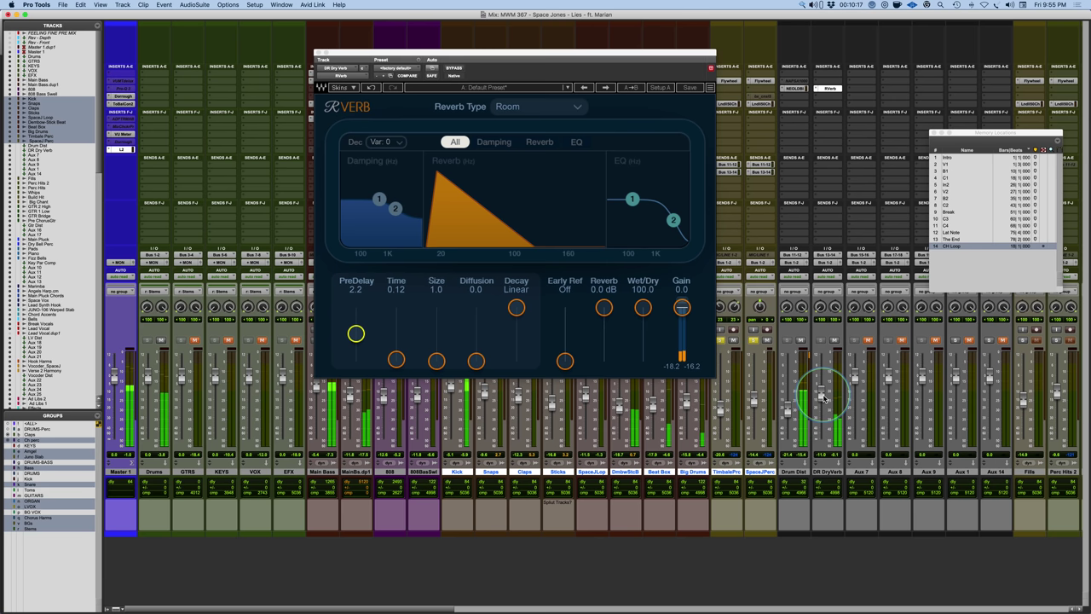
pyautogui.click(835, 341)
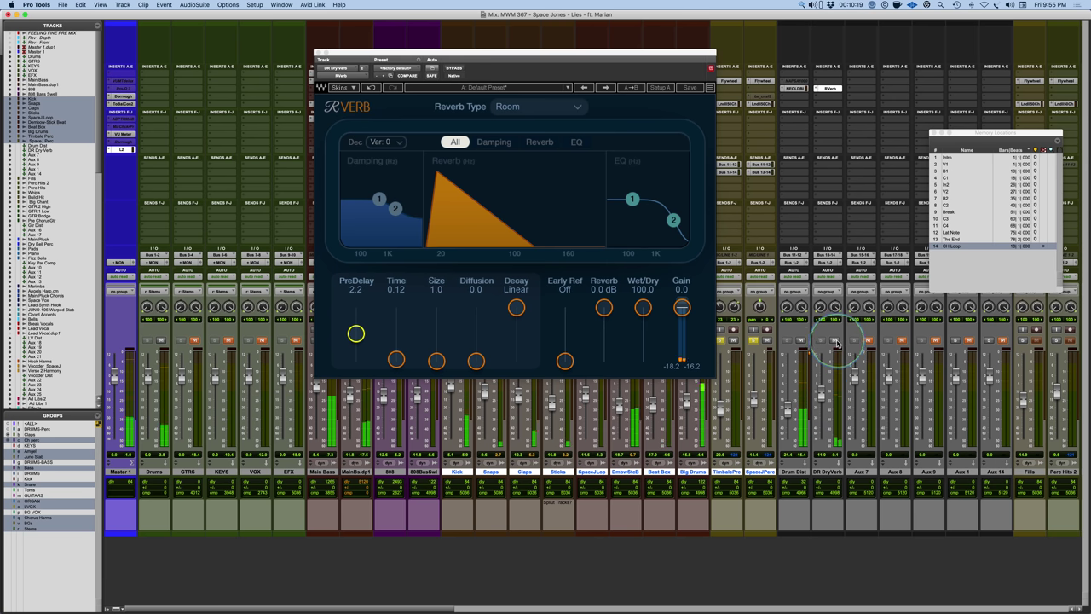
pyautogui.click(835, 341)
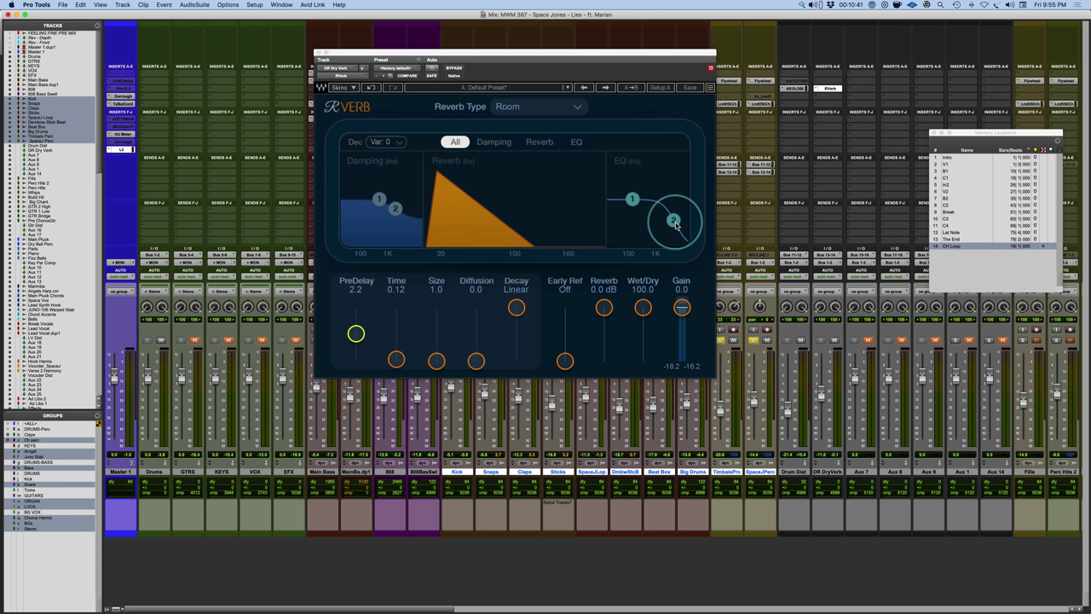
# Step: Move RVerb's EQ band 2 down to about 1 kHz to darken the reverb
pyautogui.moveTo(677, 226); pyautogui.dragTo(657, 226)
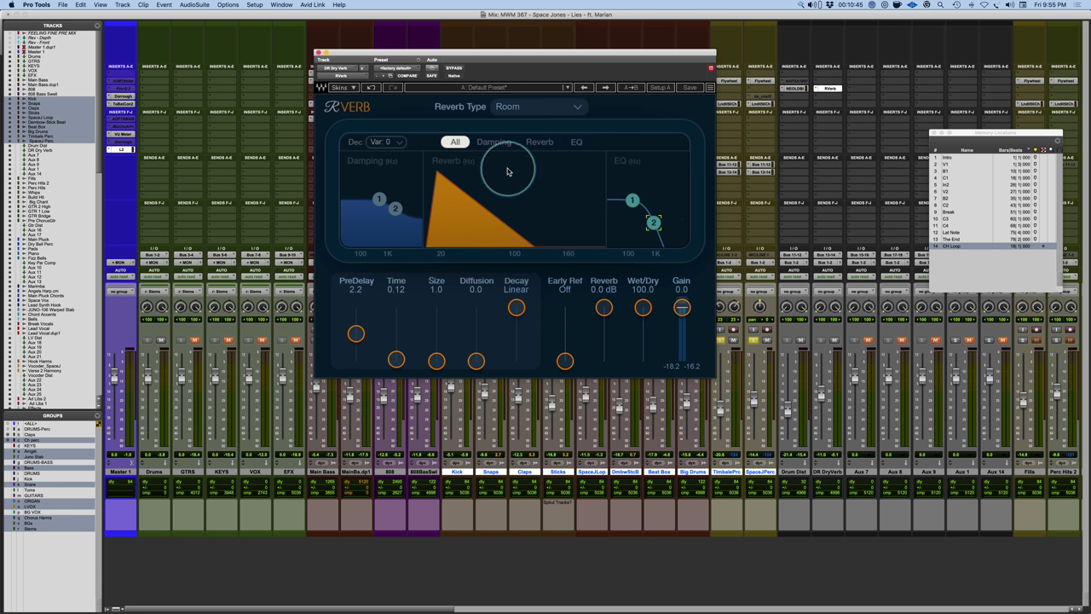
# Step: Shift RVerb's EQ band 1 up to about 485 Hz with a gain of 2.6
pyautogui.click(586, 145)
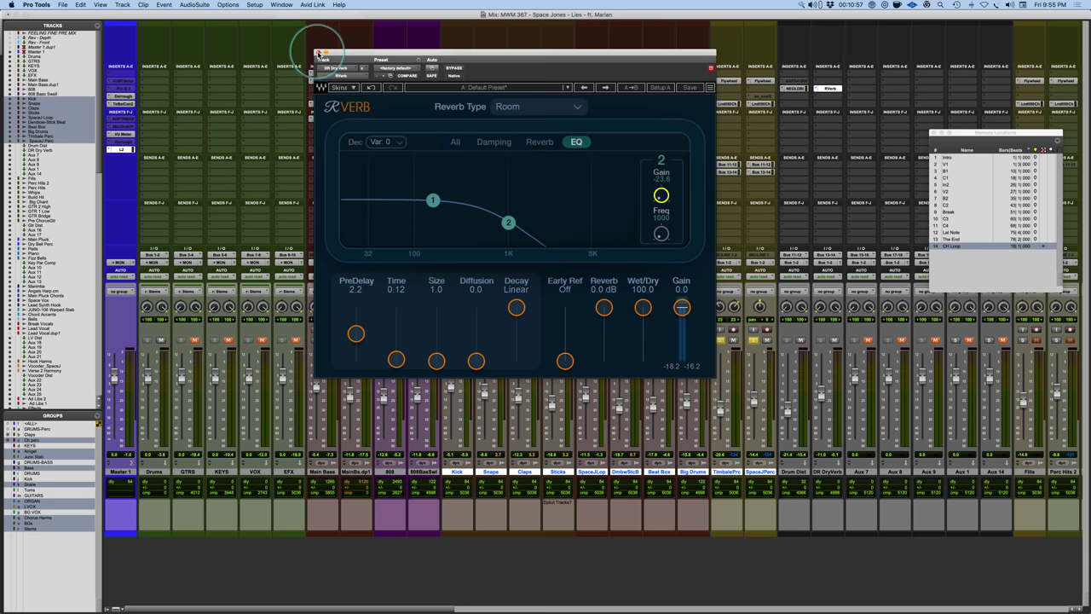
pyautogui.click(442, 200)
pyautogui.moveTo(460, 196); pyautogui.dragTo(562, 152)
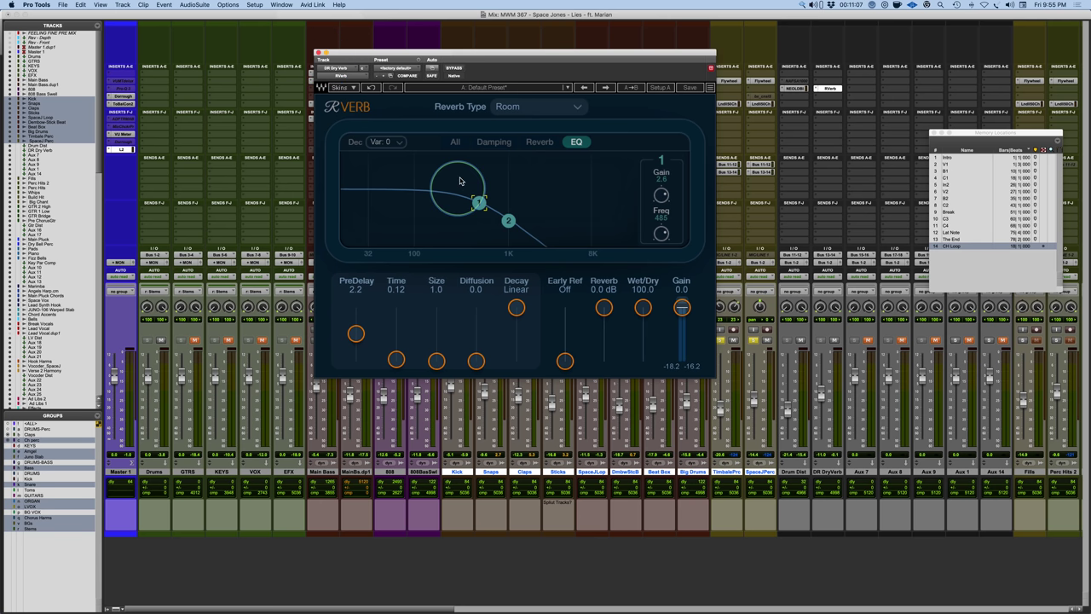
pyautogui.click(456, 142)
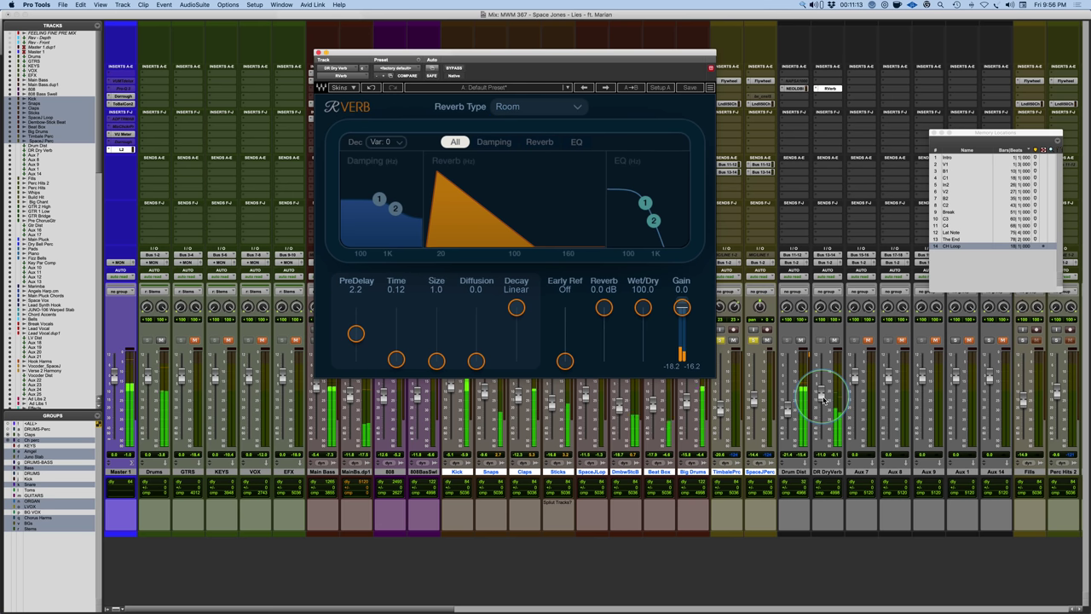
# Step: Lower the DR DryVerb fader to about -16 dB while the loop plays
pyautogui.moveTo(821, 395)
pyautogui.mouseDown()
pyautogui.moveTo(822, 477)
pyautogui.moveTo(822, 406)
pyautogui.mouseUp()
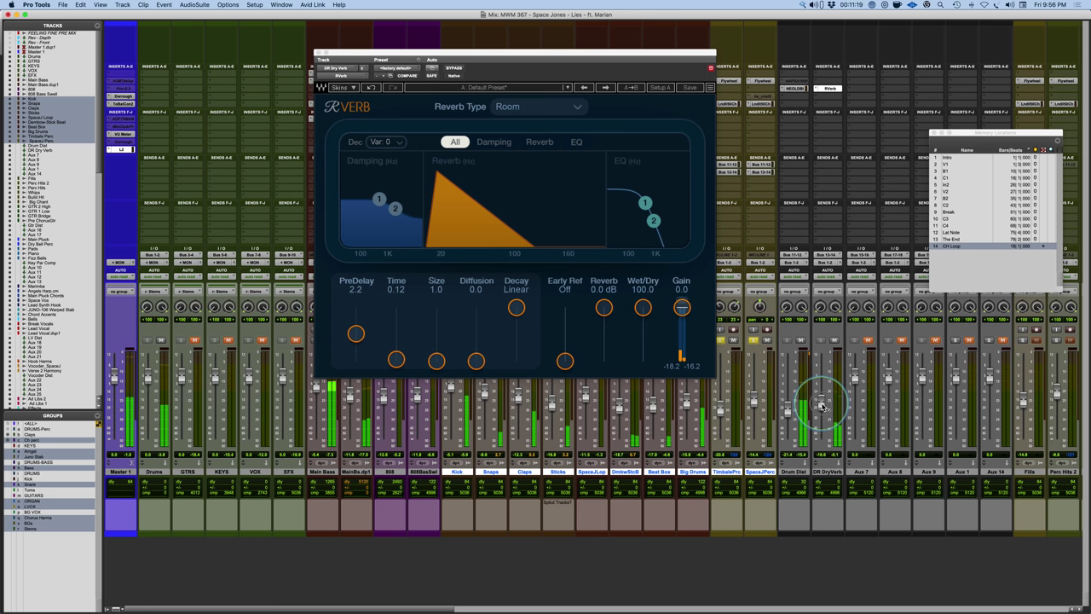
pyautogui.click(837, 341)
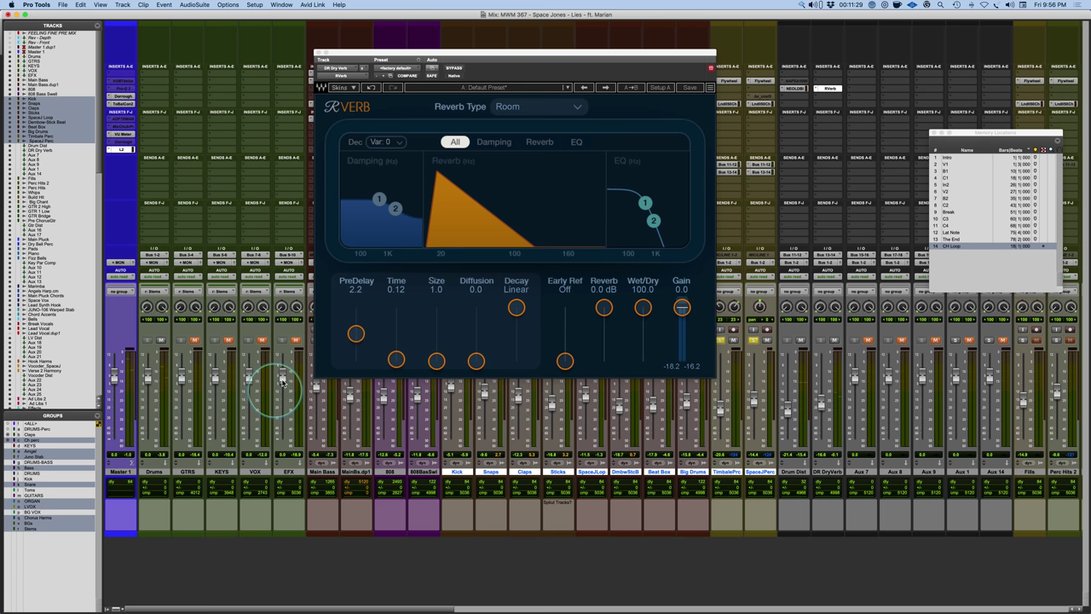
# Step: Move the RVerb window clear of the channel mutes and compare the playing loop with DR DryVerb muted and unmuted
pyautogui.moveTo(474, 53); pyautogui.dragTo(478, 30)
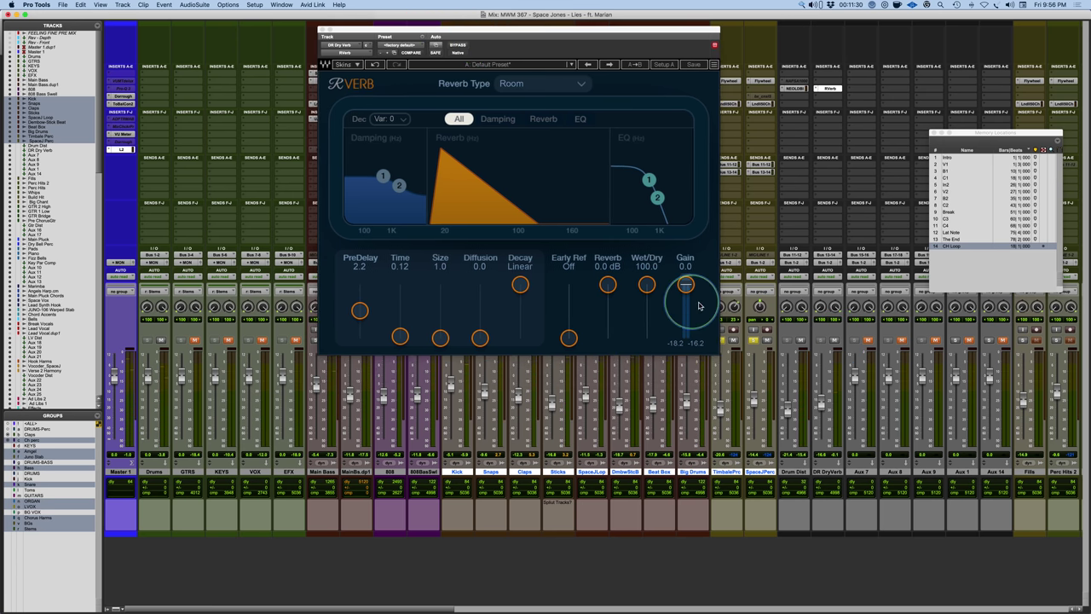
pyautogui.click(753, 340)
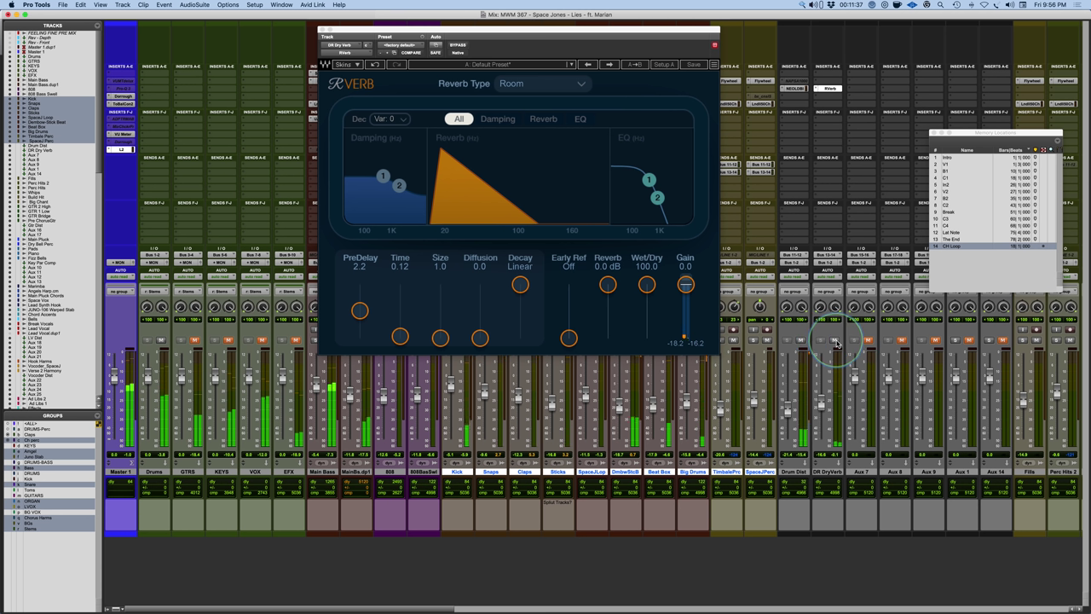
pyautogui.click(835, 342)
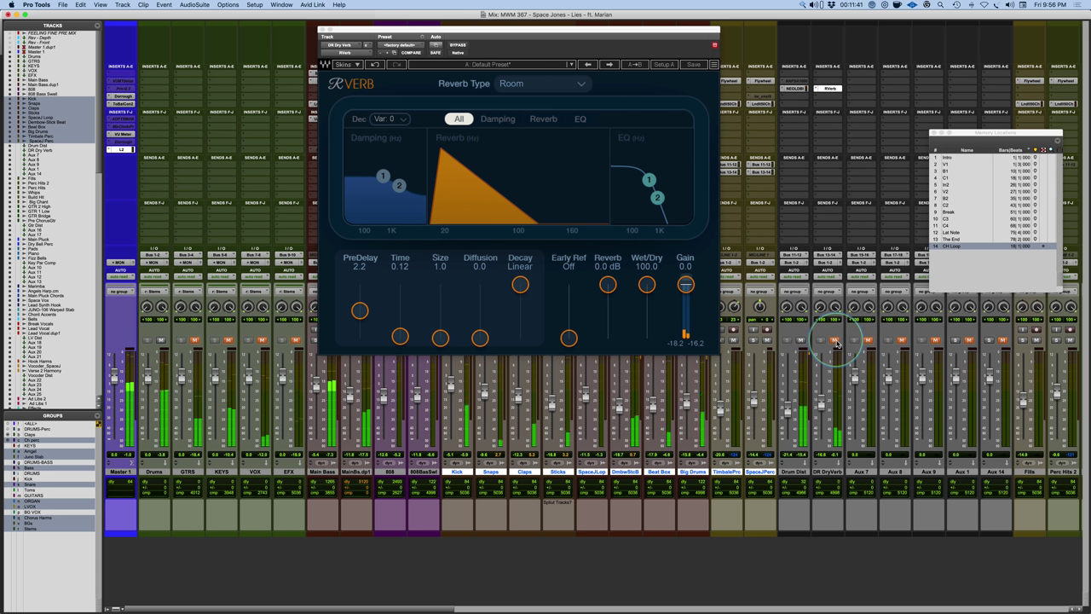
pyautogui.click(835, 343)
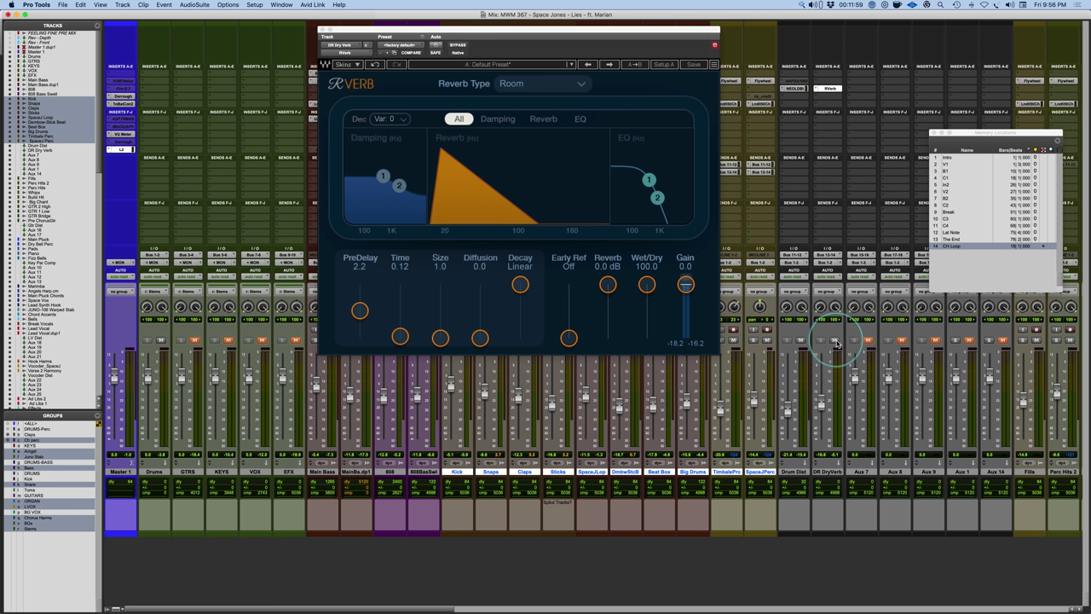
# Step: Nudge the DR DryVerb fader slightly and recheck the blend by toggling its mute during playback
pyautogui.moveTo(822, 404); pyautogui.dragTo(823, 409)
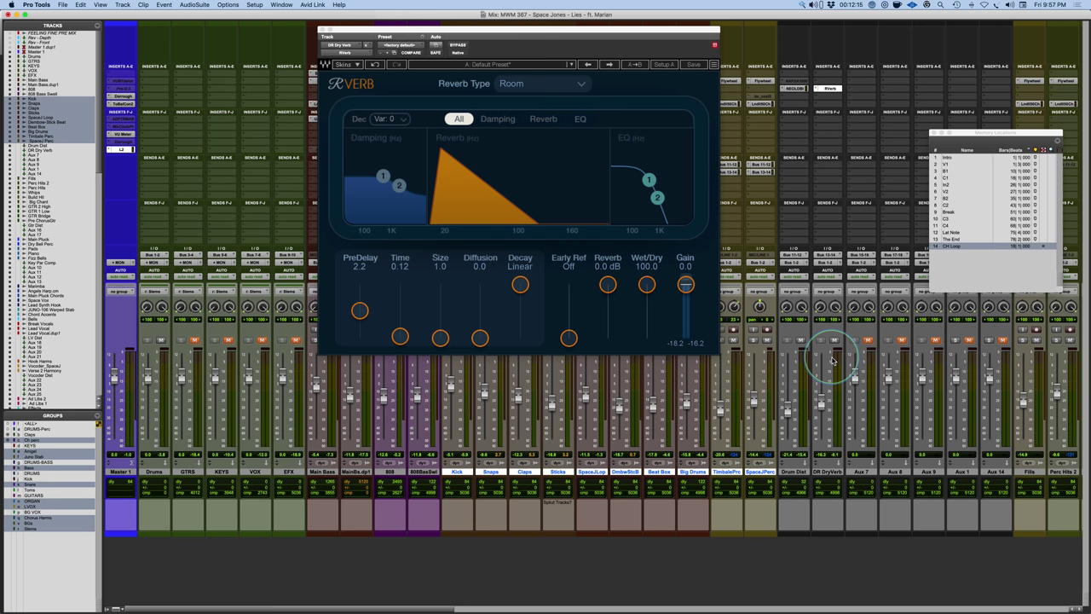
pyautogui.press('space')
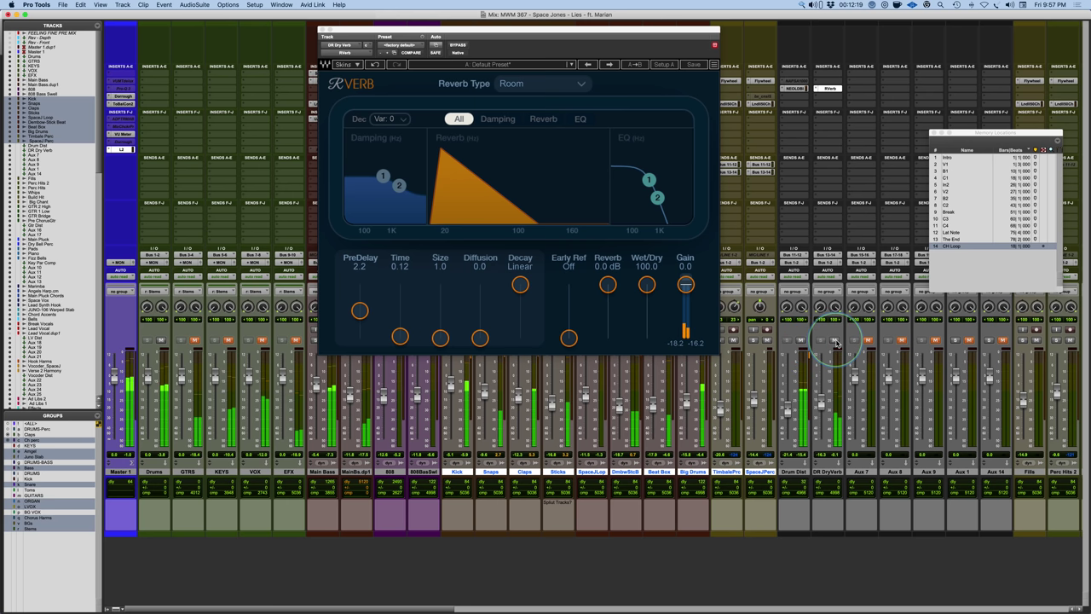
pyautogui.click(833, 340)
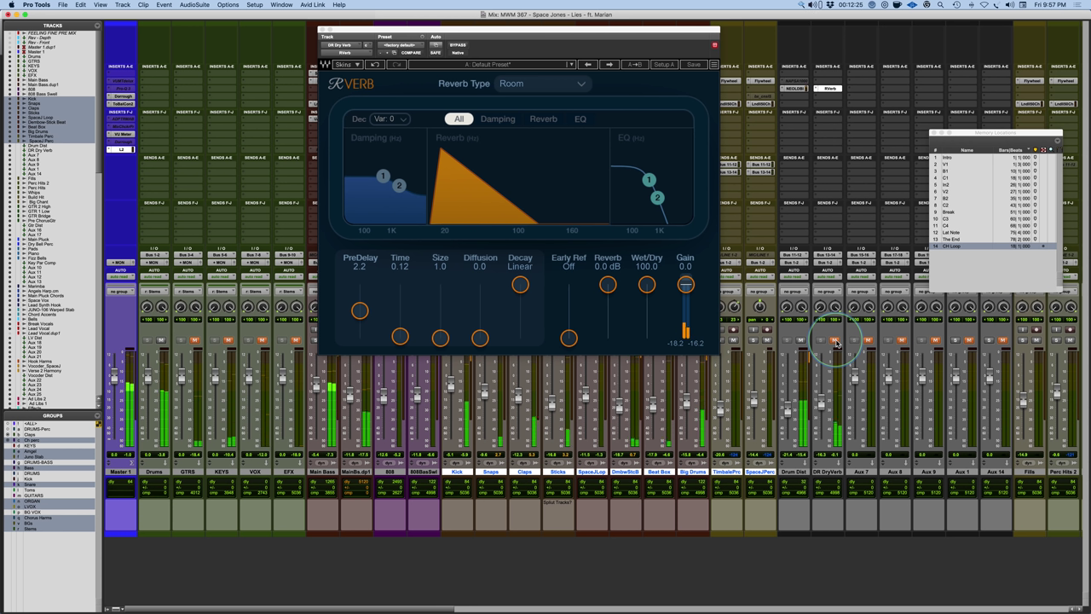
pyautogui.click(834, 340)
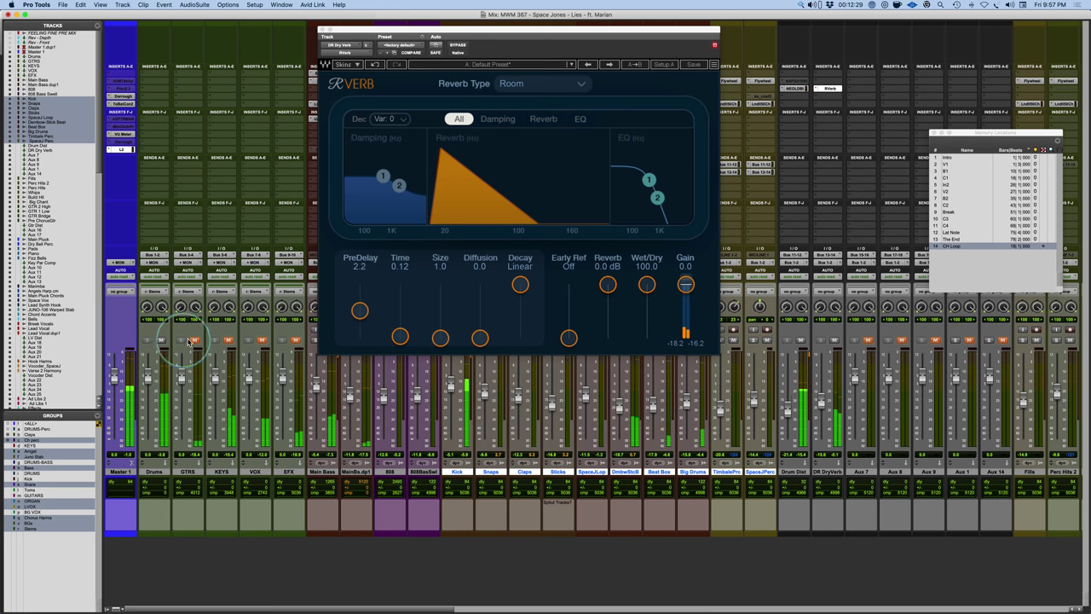
# Step: Unmute the GTRS and KEYS tracks to check the DR DryVerb reverb within the fuller mix
pyautogui.click(192, 340)
pyautogui.click(227, 340)
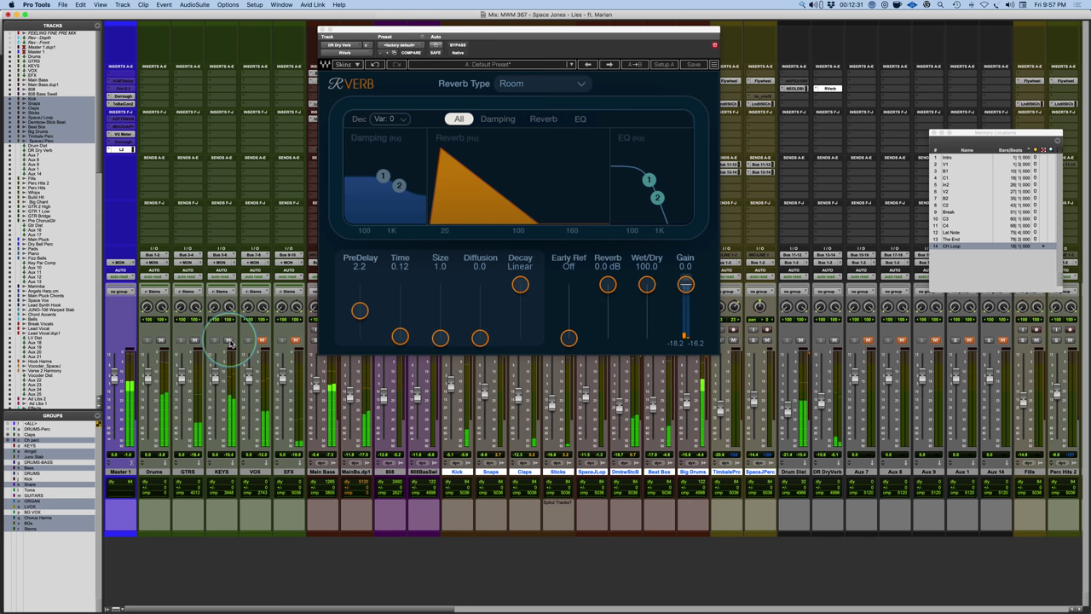
pyautogui.click(722, 328)
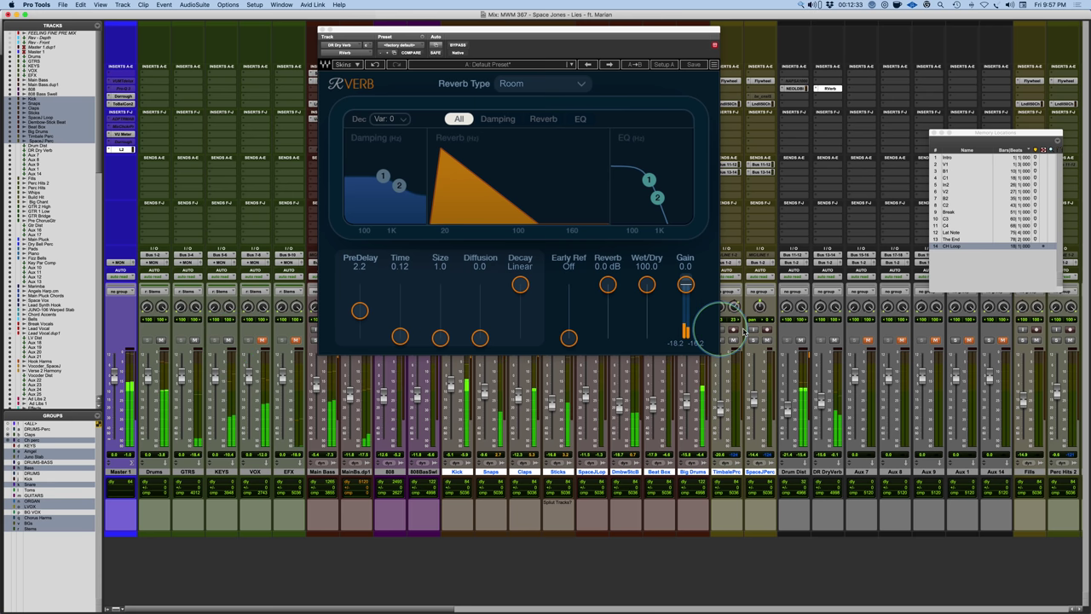
pyautogui.click(835, 341)
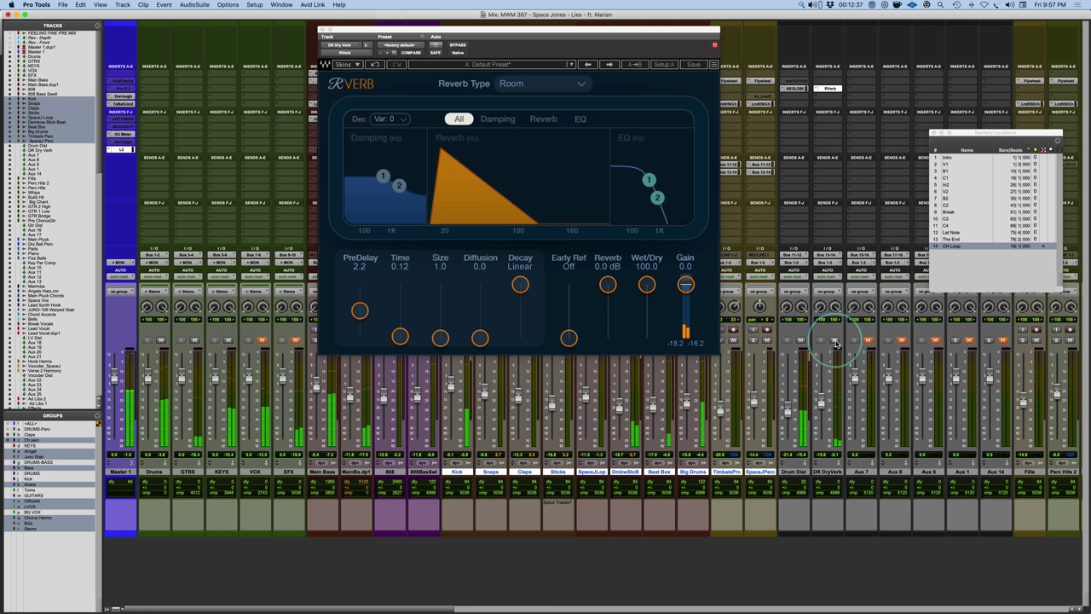
pyautogui.press('space')
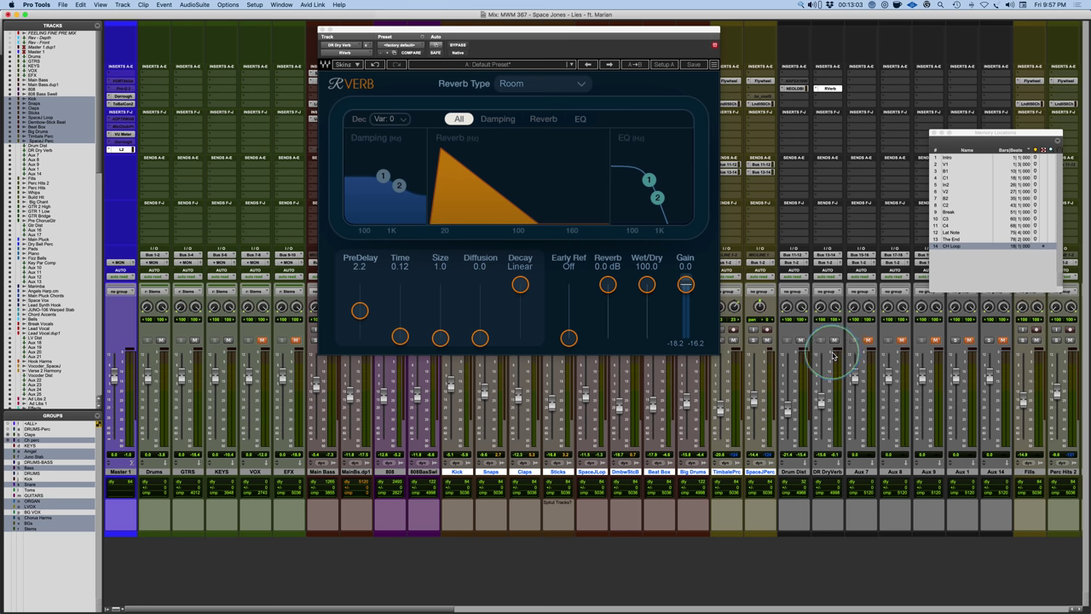
# Step: Replay the loop with guitars and keys and toggle the DR DryVerb mute repeatedly to judge the reverb's contribution
pyautogui.press('space')
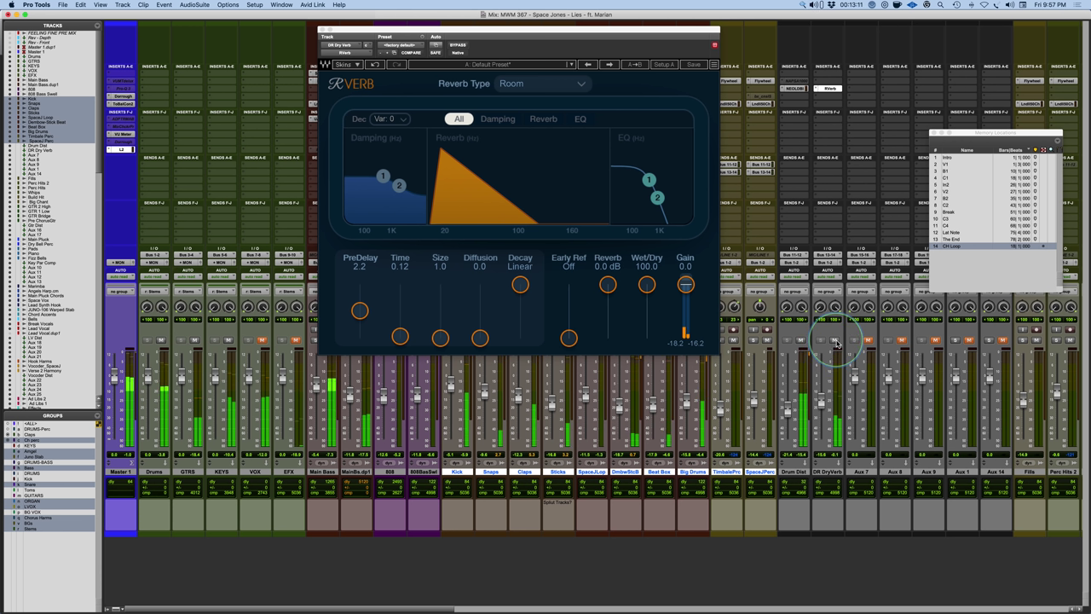
pyautogui.click(834, 340)
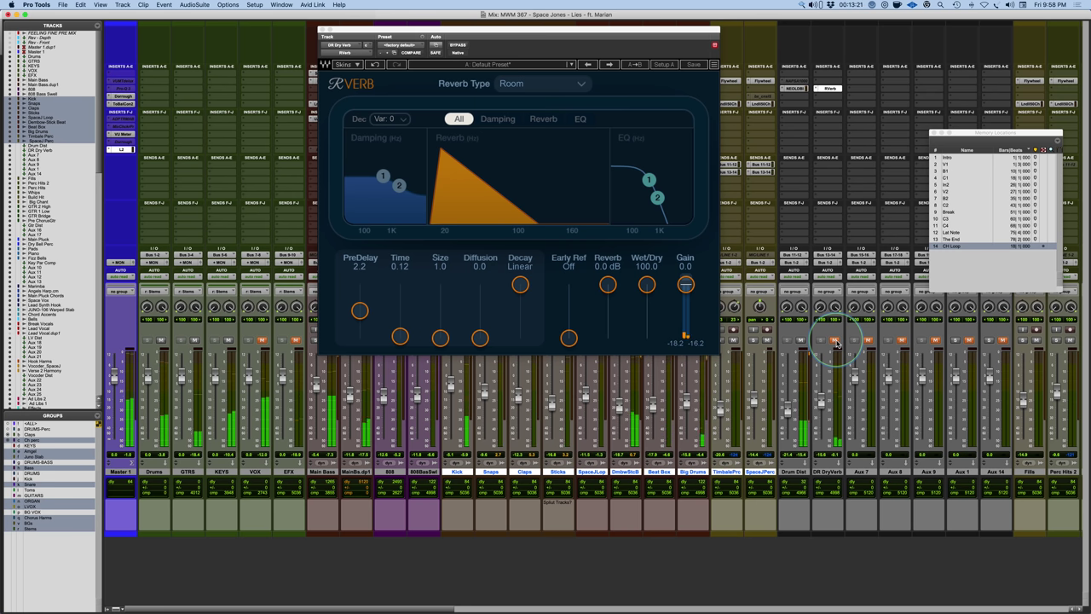
pyautogui.click(835, 340)
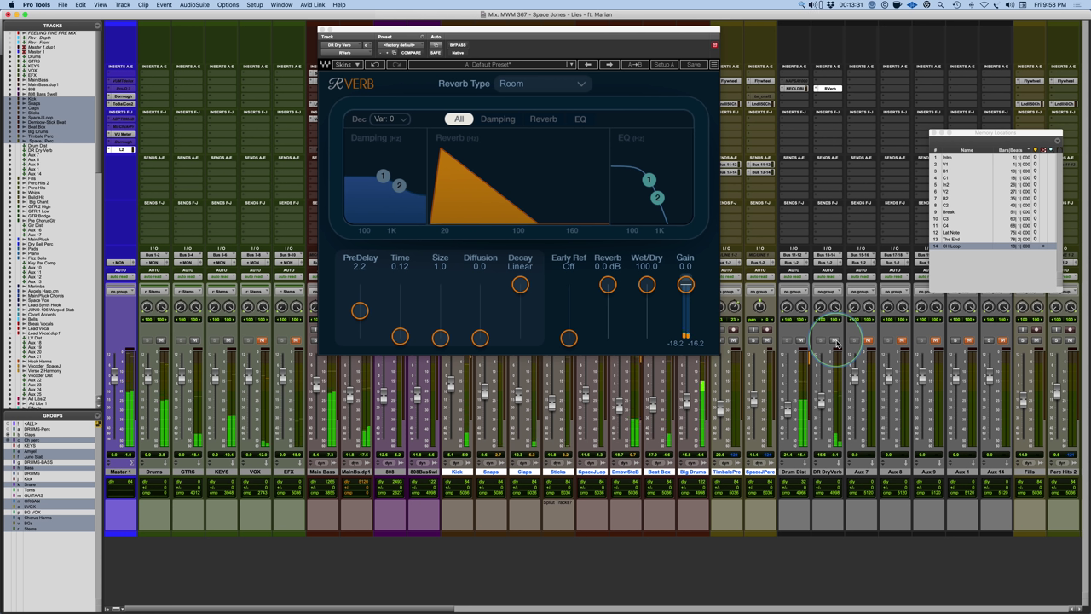
pyautogui.click(835, 342)
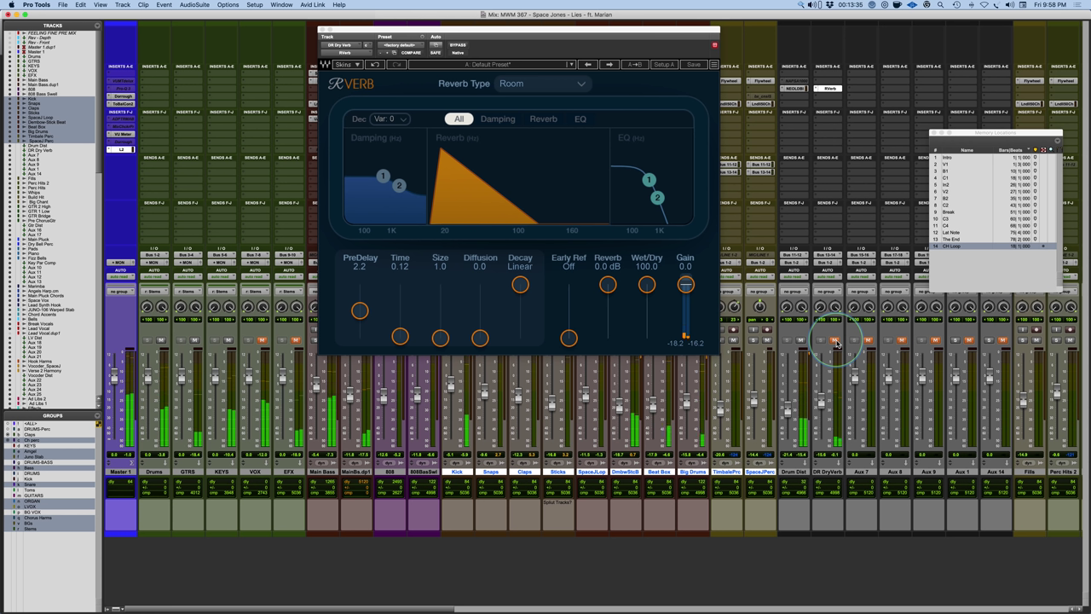
pyautogui.click(835, 341)
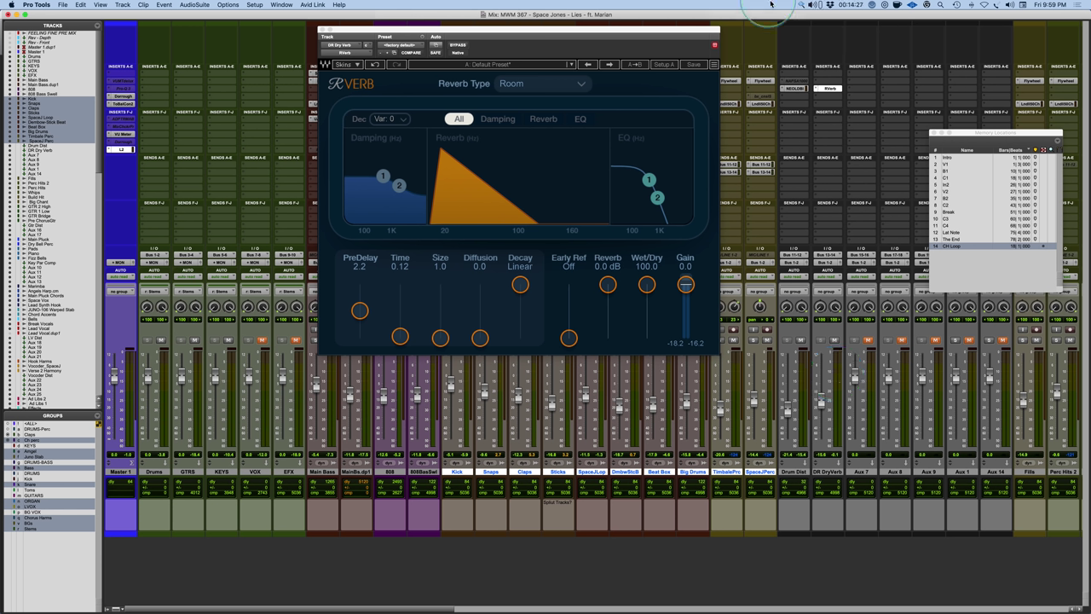
# Step: Insert the stereo Ozone Imager 2 plug-in after RVerb on the DR DryVerb aux
pyautogui.click(852, 84)
pyautogui.write('imzo')
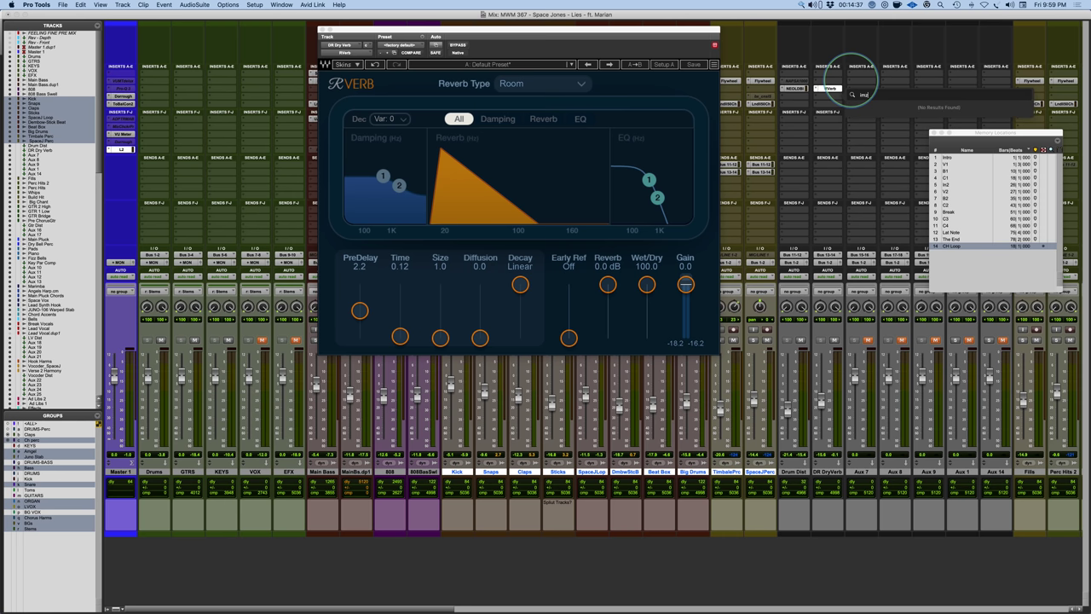
pyautogui.press('BackSpace')
pyautogui.write('ager')
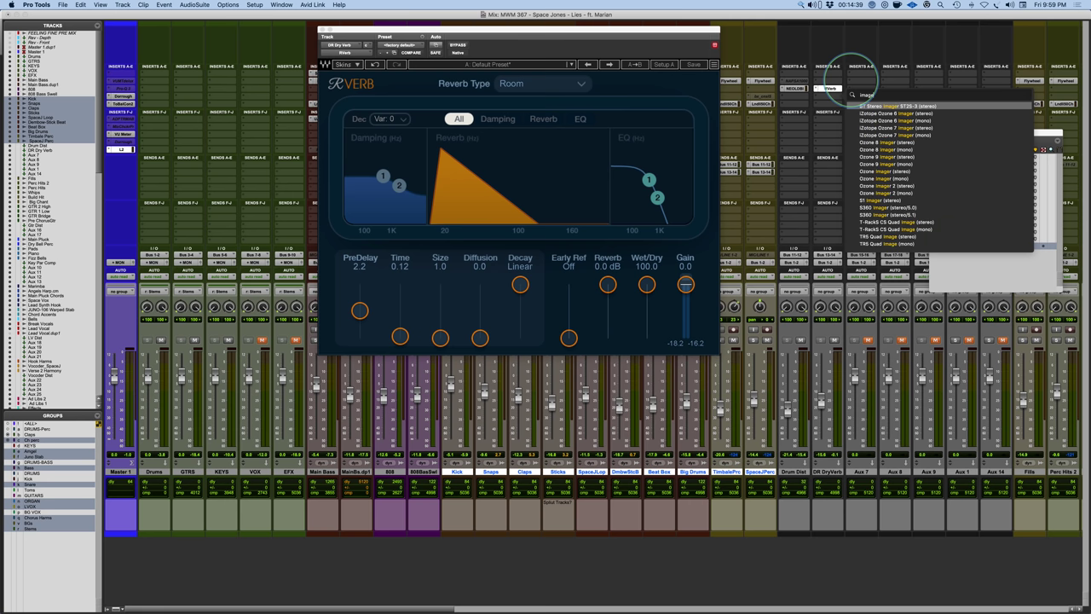
pyautogui.click(891, 184)
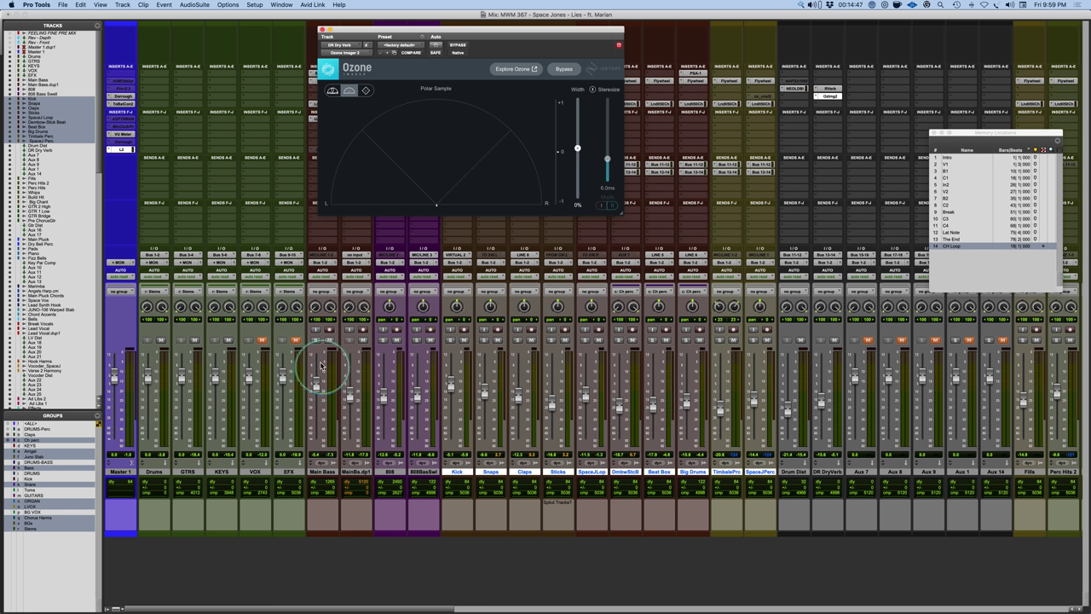
# Step: With KEYS and GTRS muted again and the loop playing, raise the DR DryVerb fader to around unity
pyautogui.click(228, 339)
pyautogui.click(194, 340)
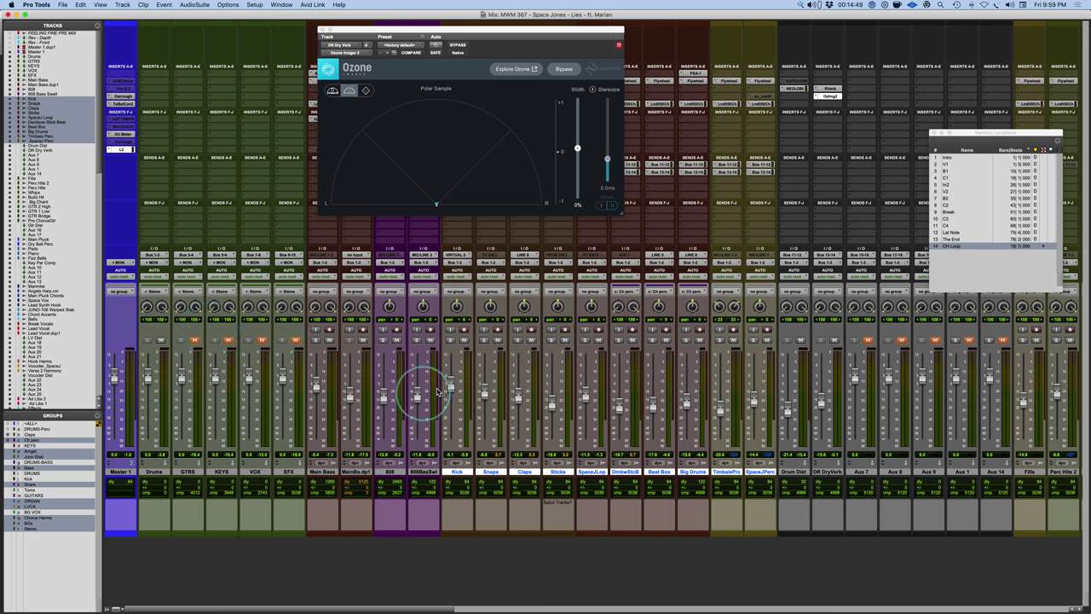
pyautogui.press('space')
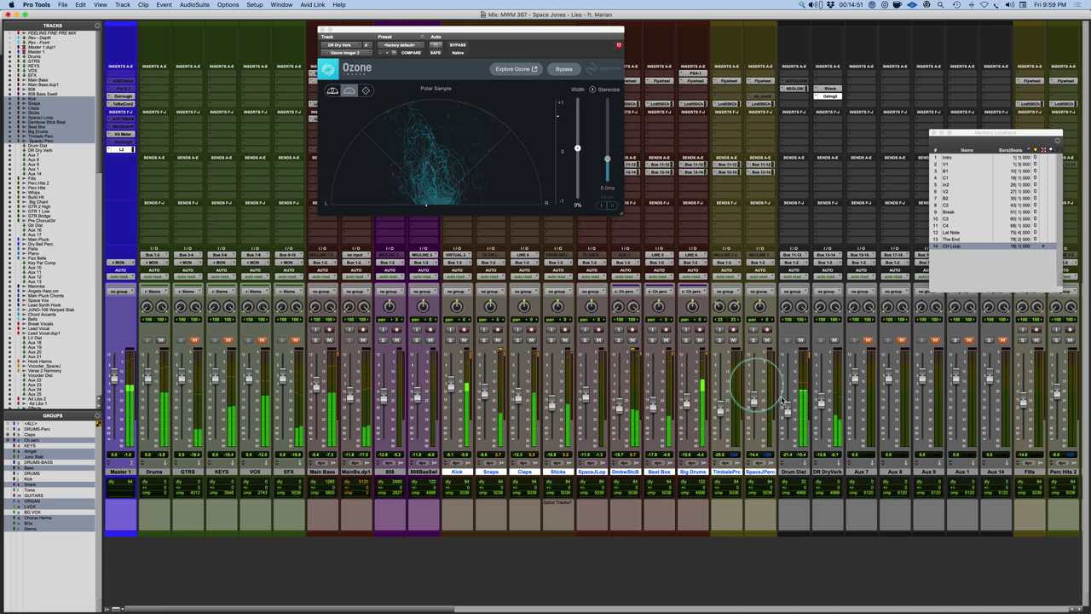
pyautogui.moveTo(820, 397); pyautogui.dragTo(820, 377)
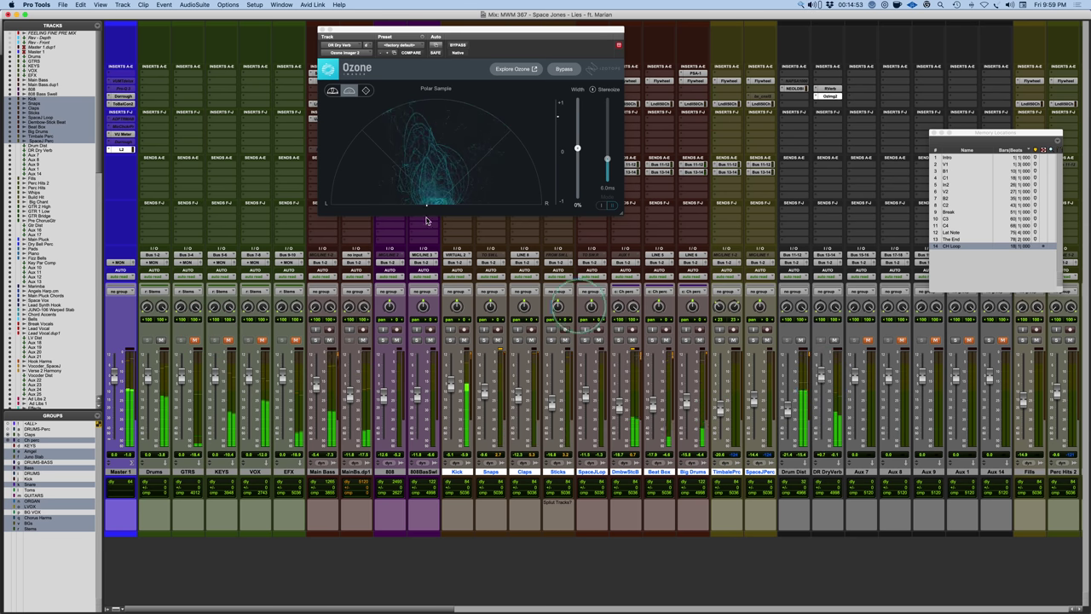
# Step: Set the Ozone Imager width to 100% and enable Stereoize with a 1.0 ms delay
pyautogui.moveTo(578, 149); pyautogui.dragTo(576, 35)
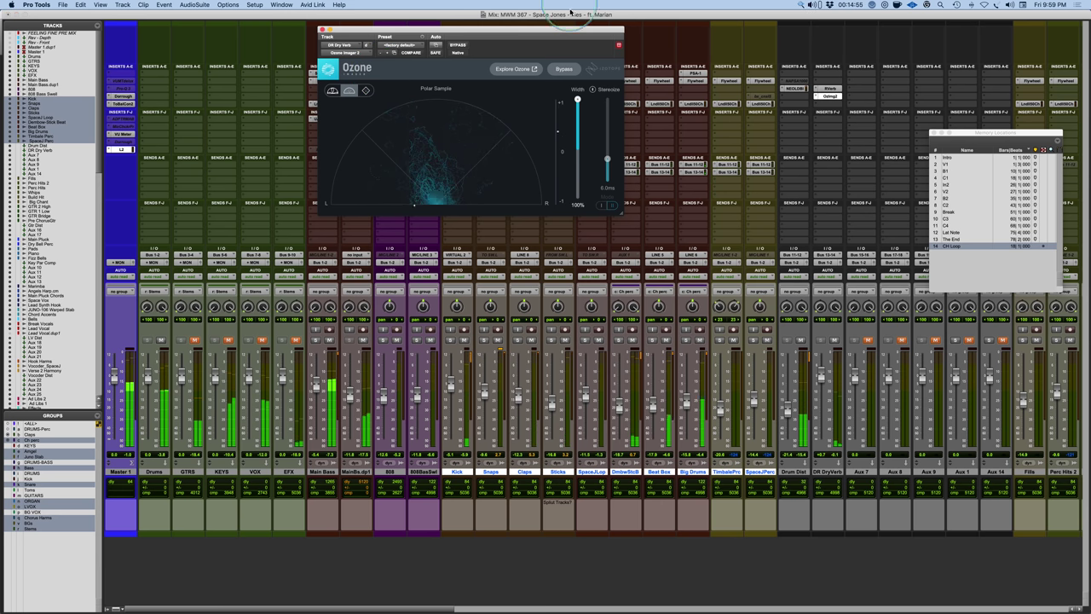
pyautogui.click(594, 90)
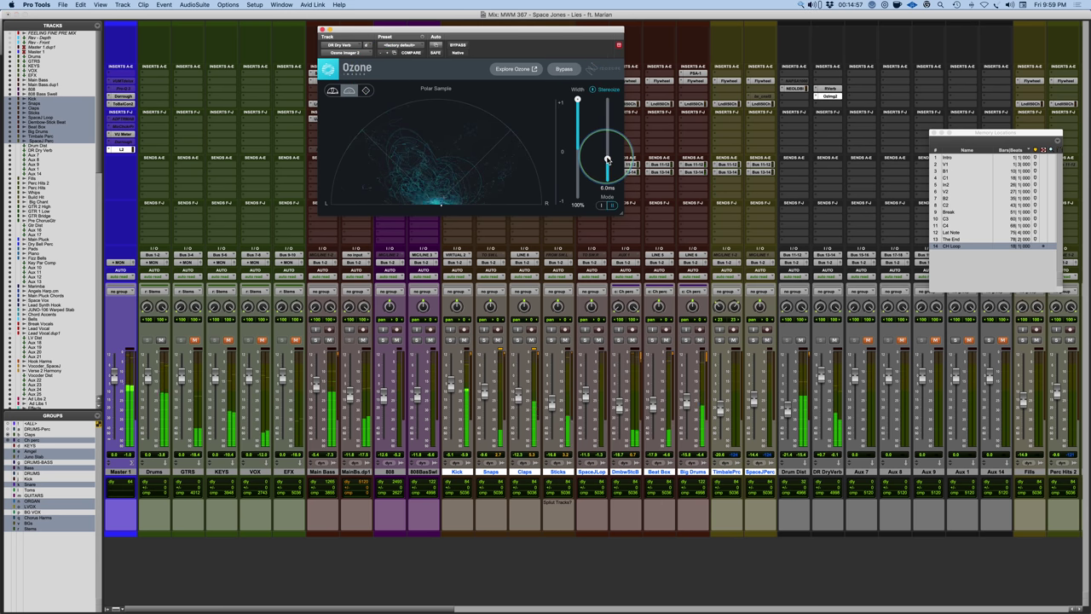
pyautogui.moveTo(608, 158); pyautogui.dragTo(611, 249)
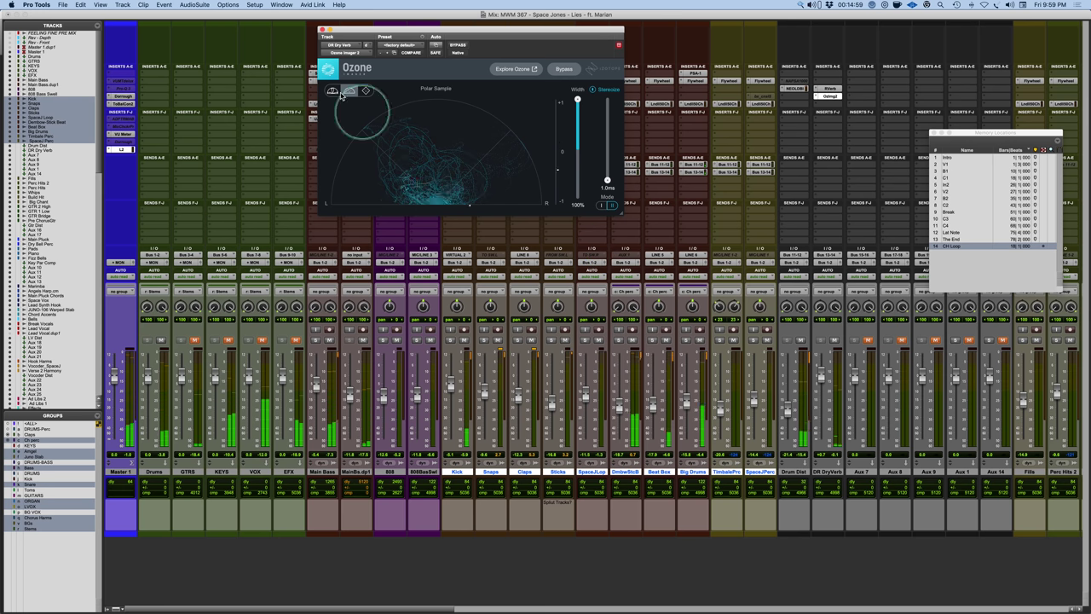
# Step: Show the Polar Level meter and set Stereoize to 2.5 ms in mode I
pyautogui.click(333, 91)
pyautogui.click(607, 181)
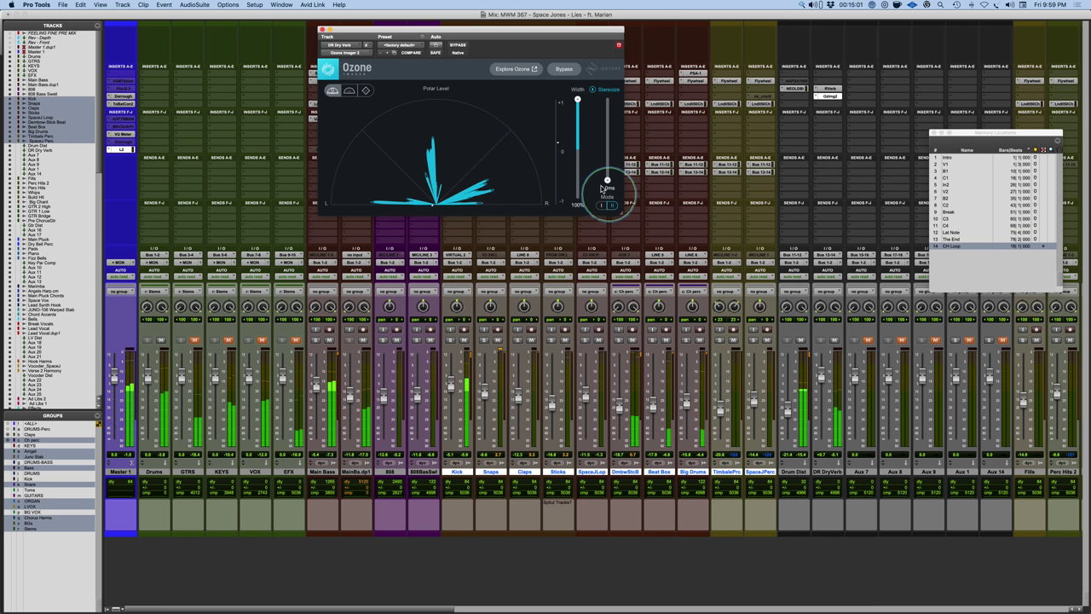
pyautogui.moveTo(609, 185)
pyautogui.mouseDown()
pyautogui.moveTo(609, 172)
pyautogui.moveTo(607, 206)
pyautogui.moveTo(608, 167)
pyautogui.moveTo(607, 177)
pyautogui.mouseUp()
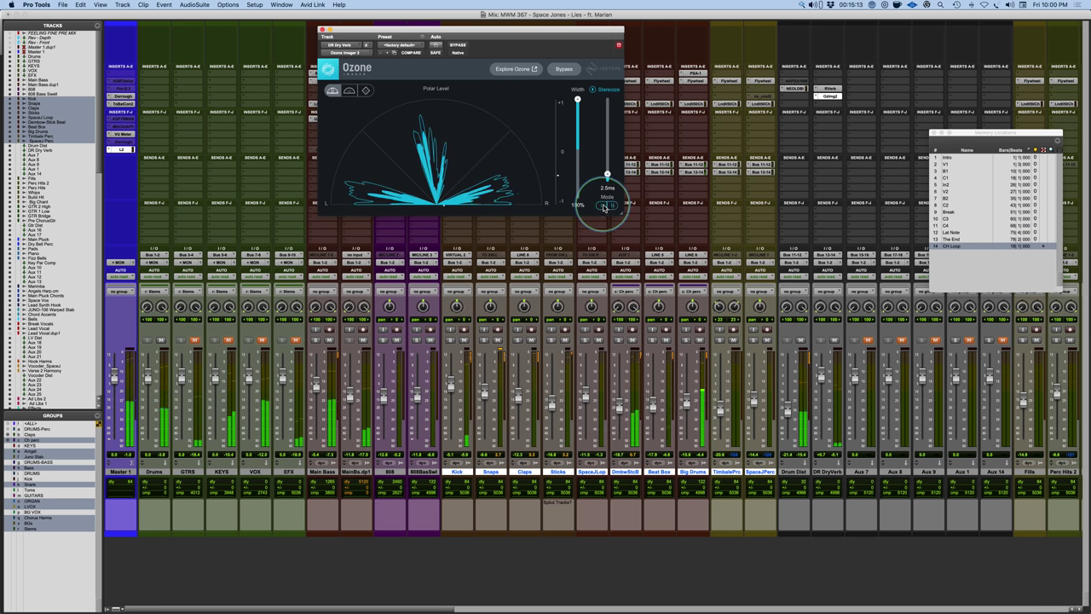
# Step: Bypass and re-enable the Ozone Imager during playback to compare the reverb's stereo width
pyautogui.click(568, 70)
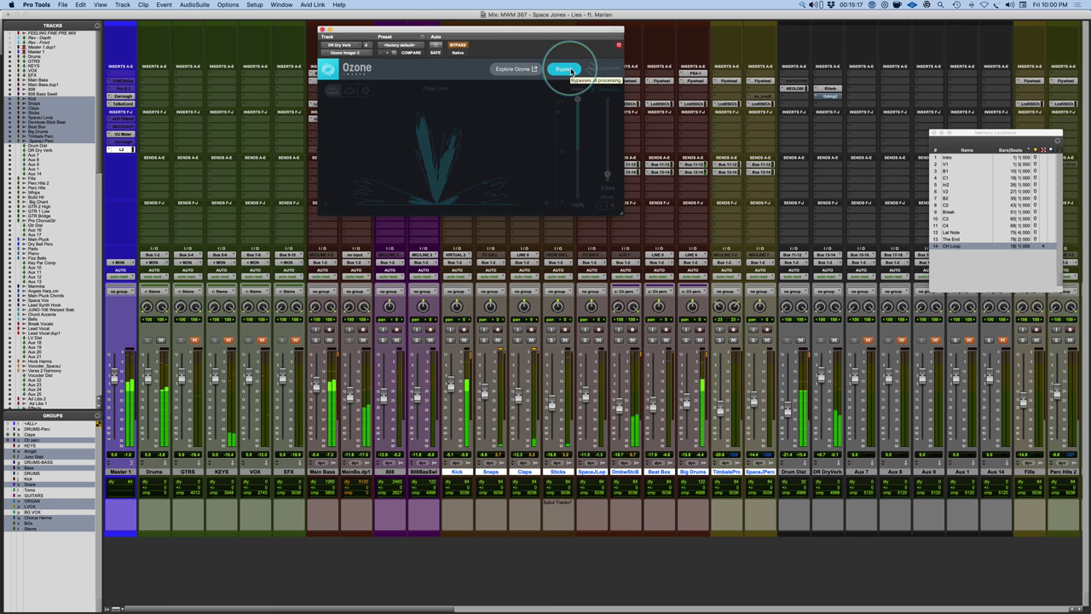
pyautogui.click(568, 69)
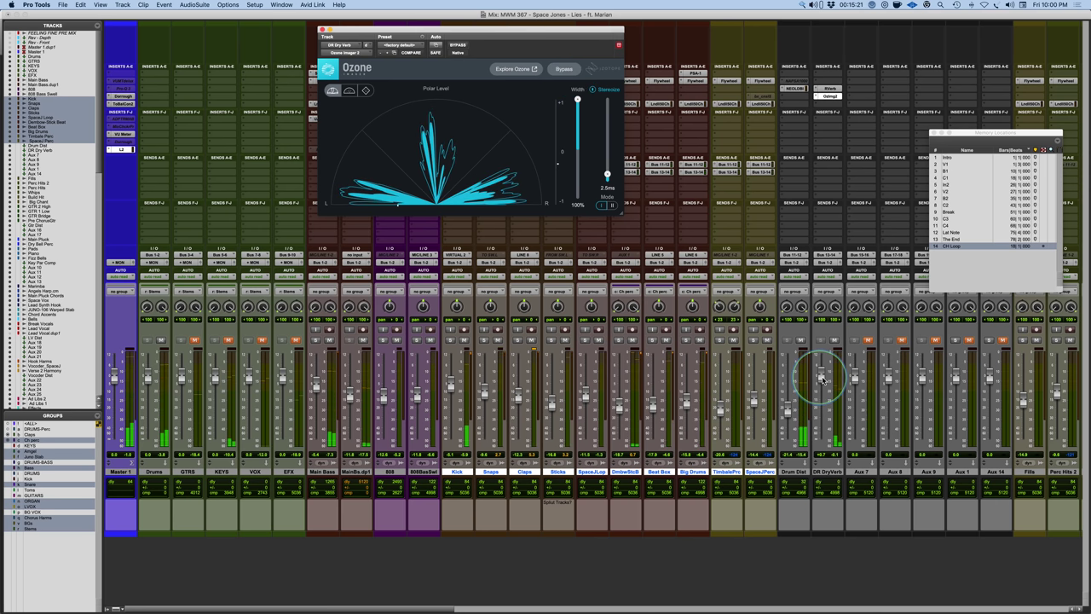
# Step: Pull the DR DryVerb fader fully down, blend it back up to -19.3 dB, and compare with Ozone Imager bypassed and active
pyautogui.moveTo(818, 375); pyautogui.dragTo(835, 515)
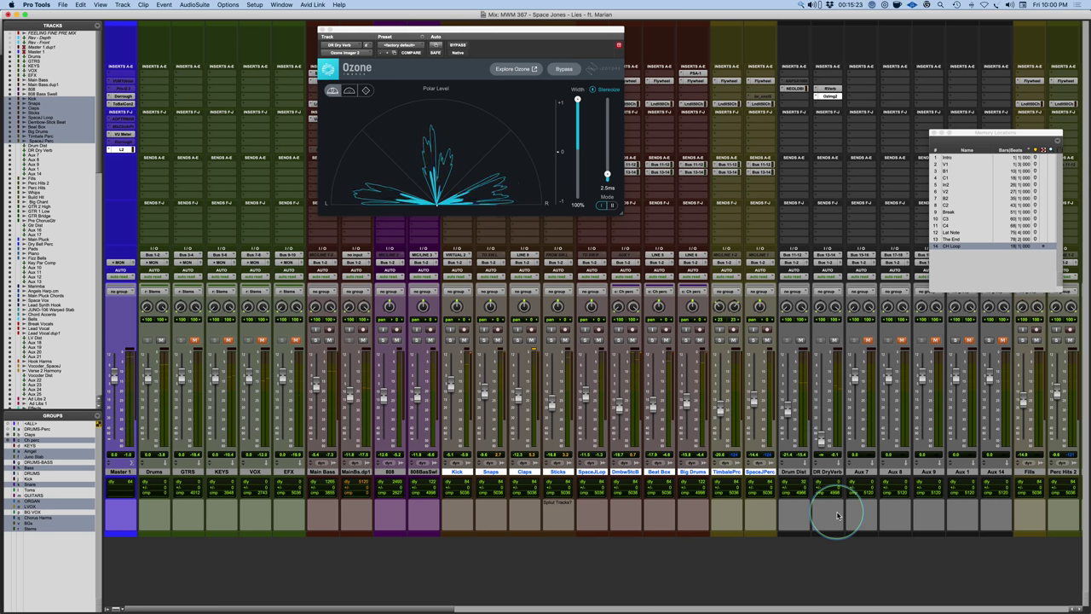
pyautogui.click(819, 442)
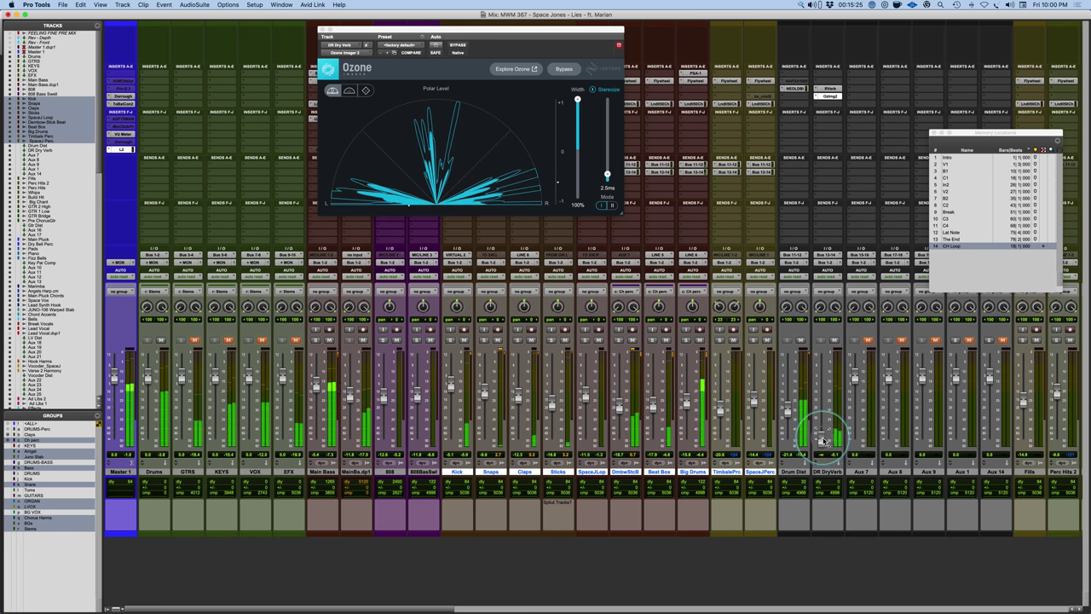
pyautogui.moveTo(823, 441); pyautogui.dragTo(824, 410)
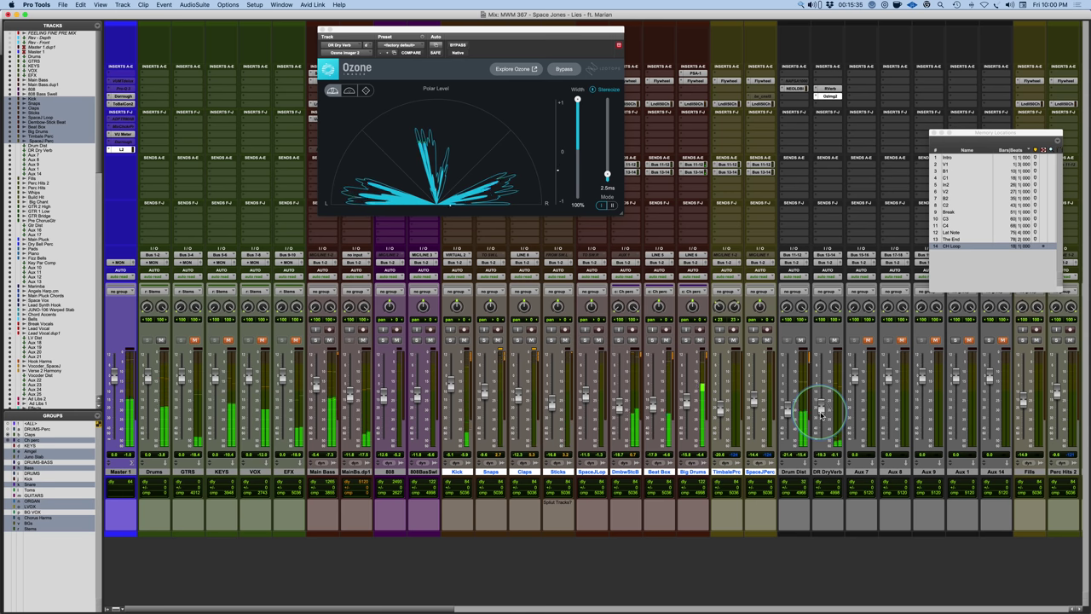
pyautogui.keyDown('super'); pyautogui.click(826, 96); pyautogui.keyUp('super')
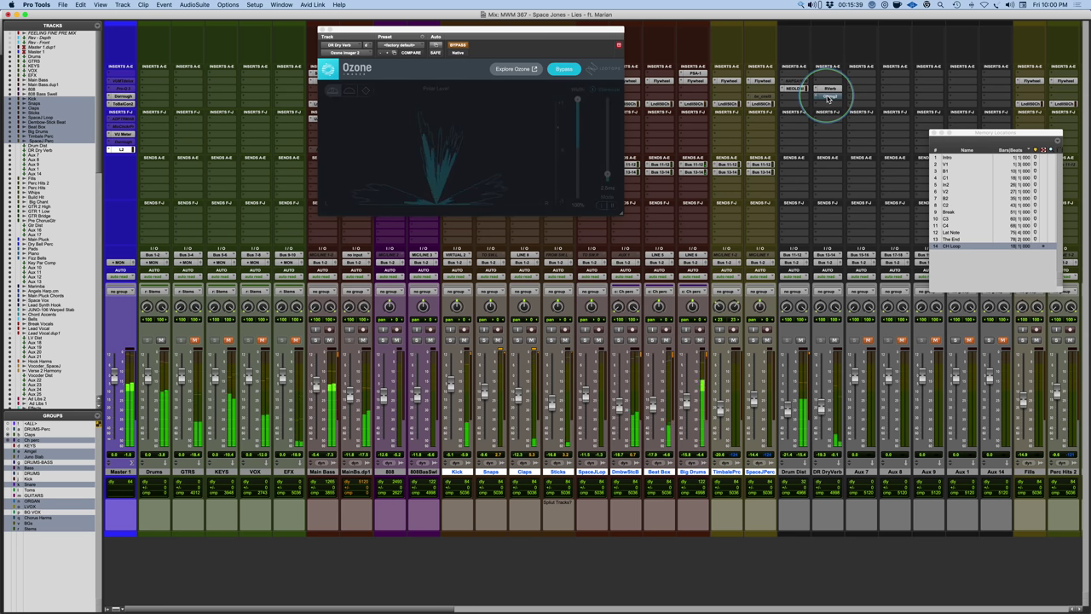
pyautogui.keyDown('super'); pyautogui.click(826, 96); pyautogui.keyUp('super')
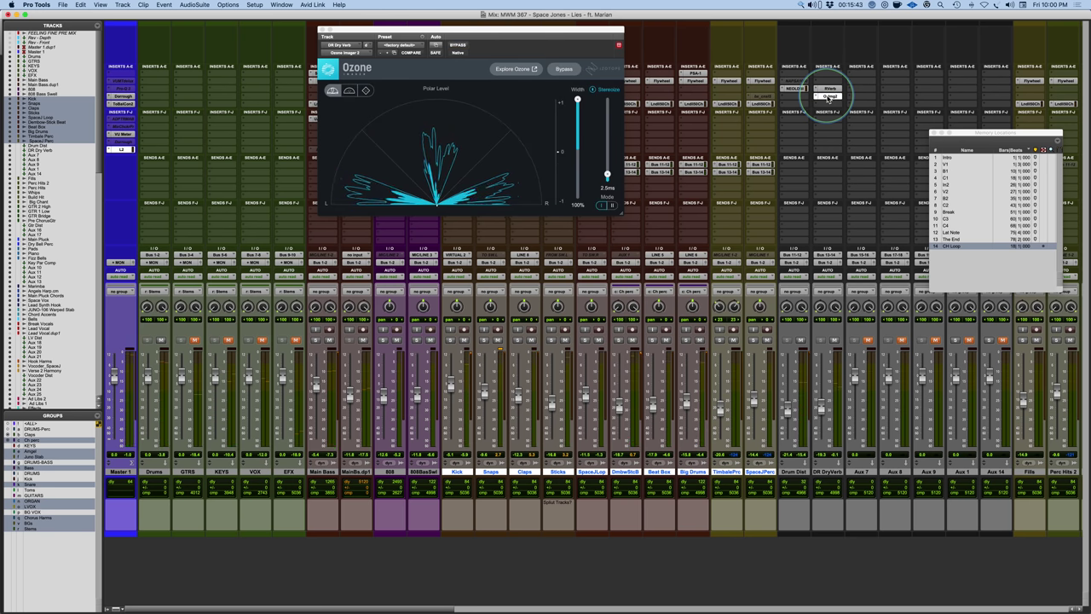
# Step: Unmute GTRS and KEYS, and toggle the DR DryVerb mute during playback to compare the mix with and without it, leaving it unmuted
pyautogui.click(194, 339)
pyautogui.click(227, 339)
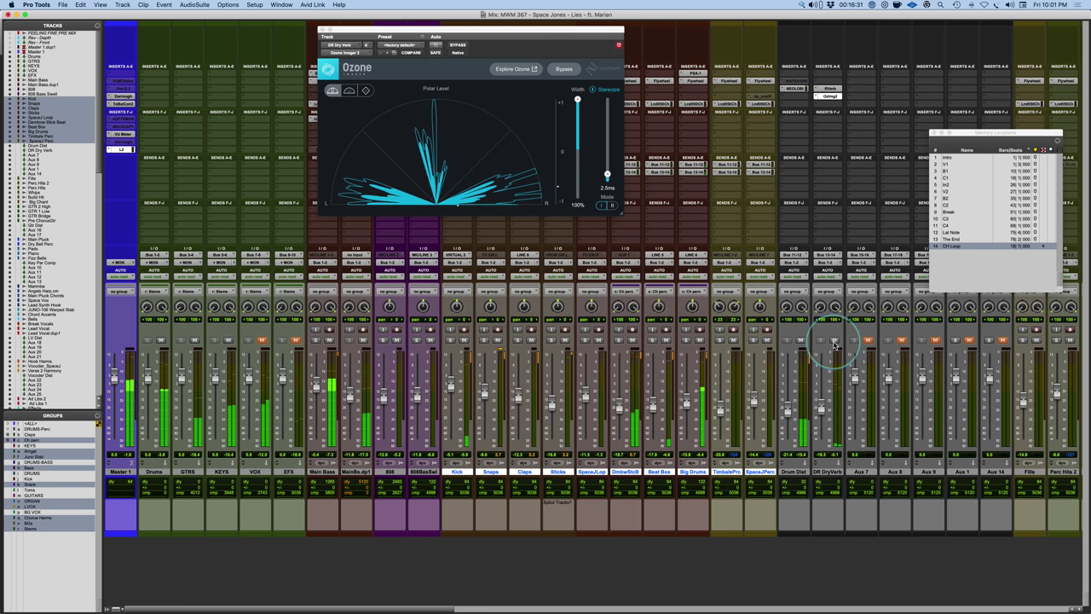
pyautogui.click(834, 340)
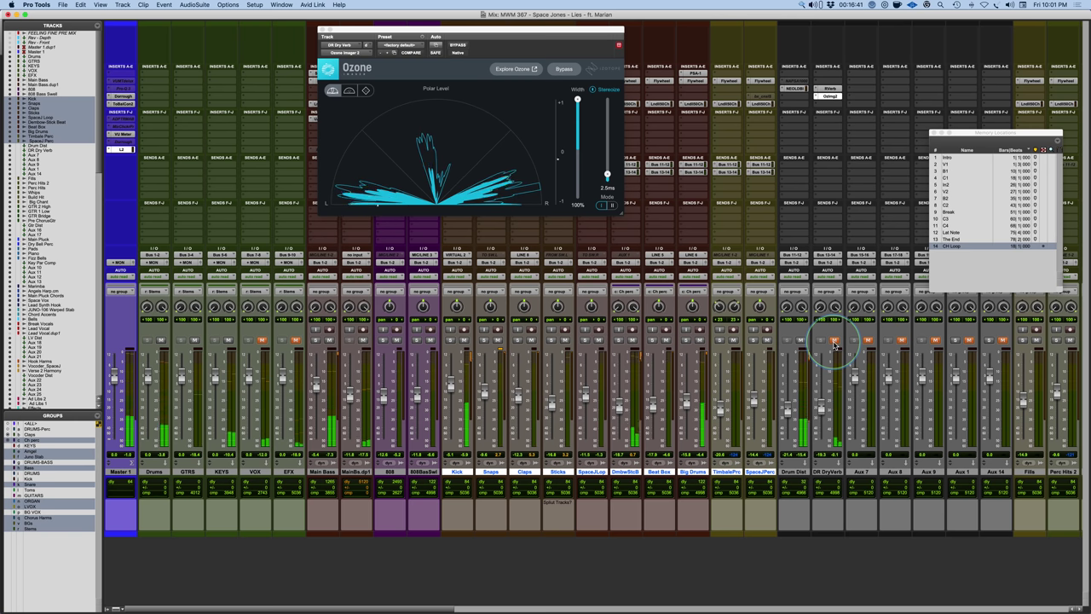
pyautogui.click(835, 341)
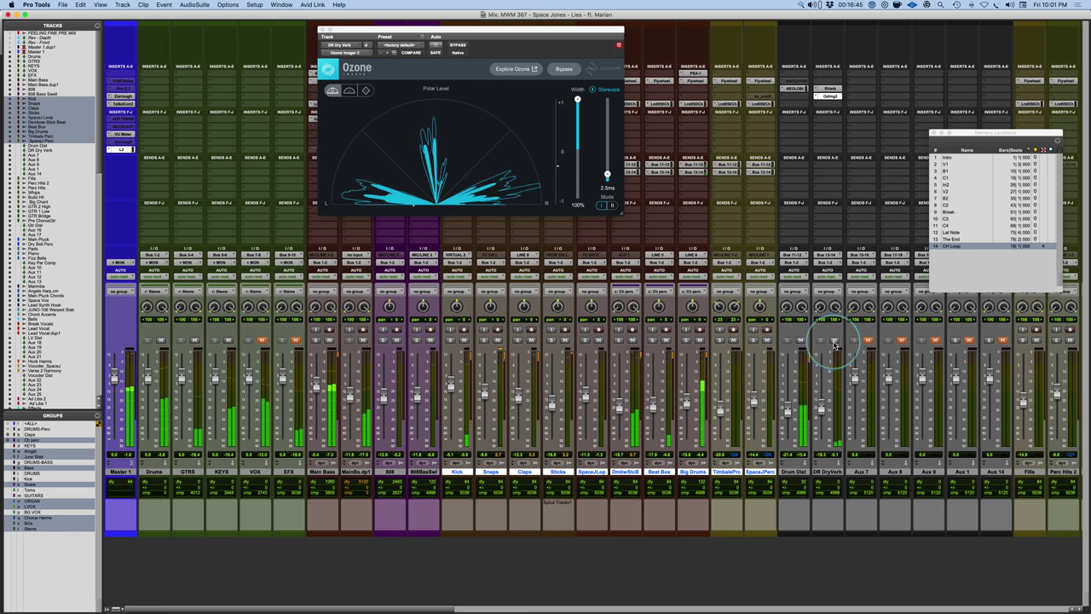
pyautogui.click(835, 340)
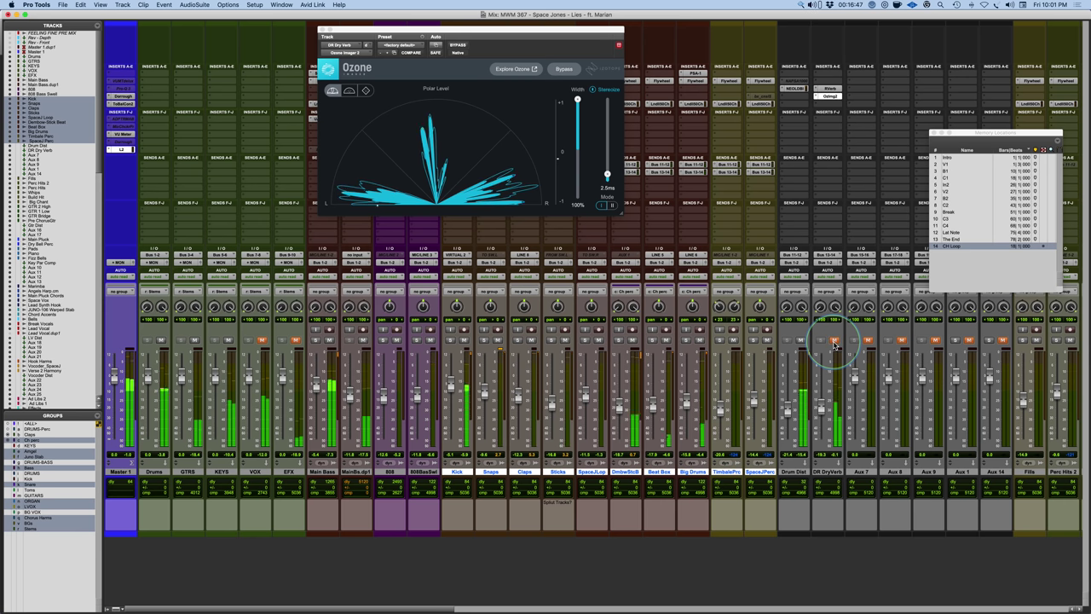
pyautogui.click(834, 341)
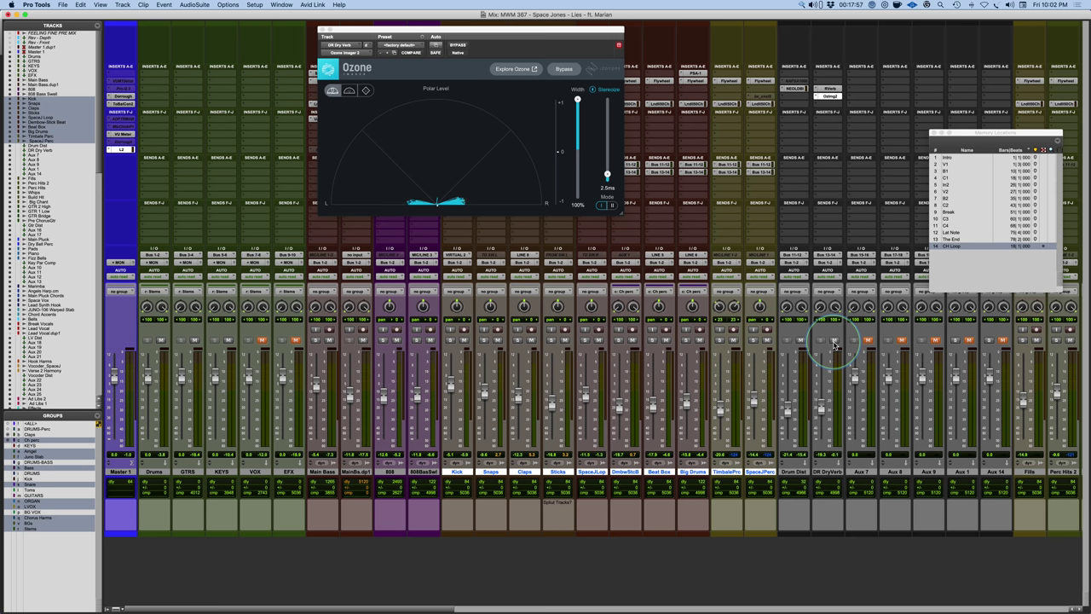
# Step: Switch to the presentation showing the Boot Camp Tip slide on the power of dry reverb
pyautogui.press('super+Tab')
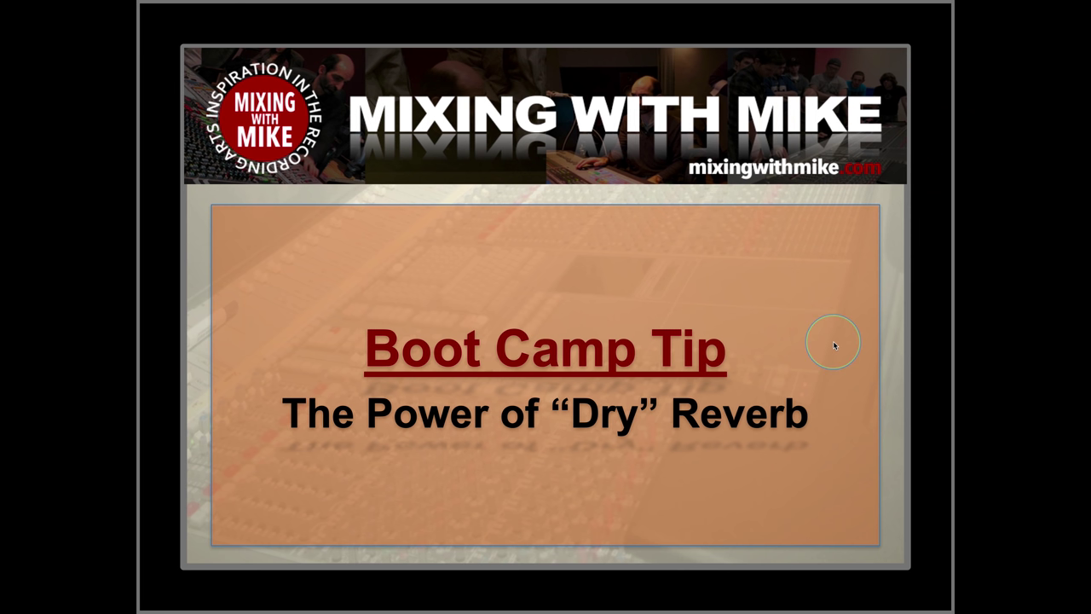